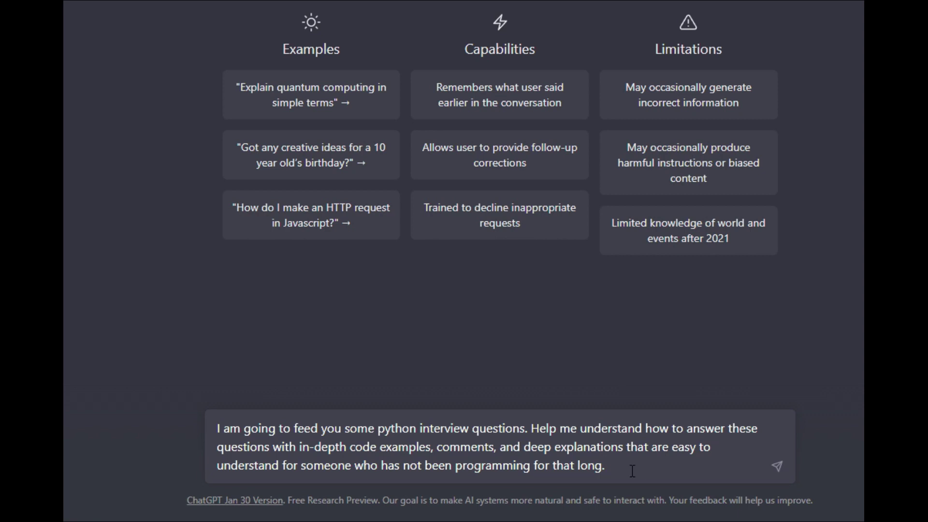
{"action": "left_click_drag", "start_coordinate": [377, 429], "coordinate": [577, 429]}
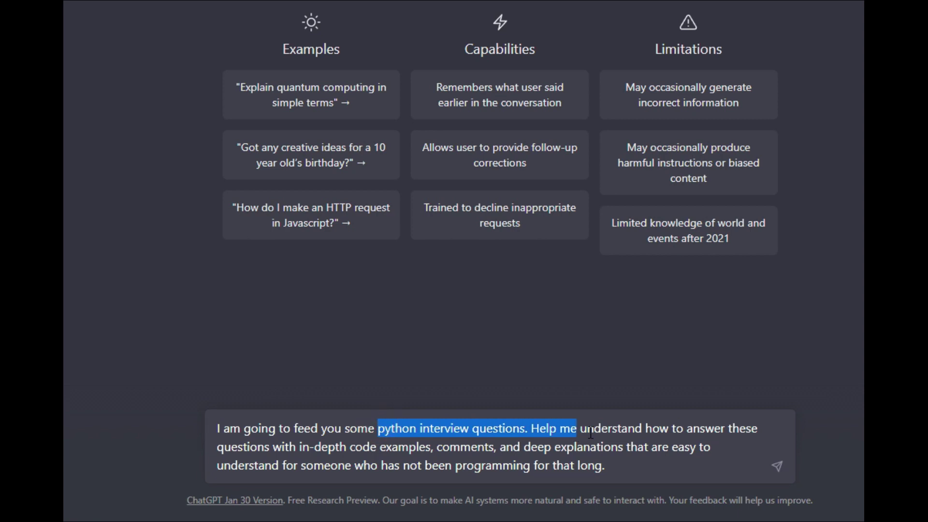
{"action": "left_click", "coordinate": [591, 433]}
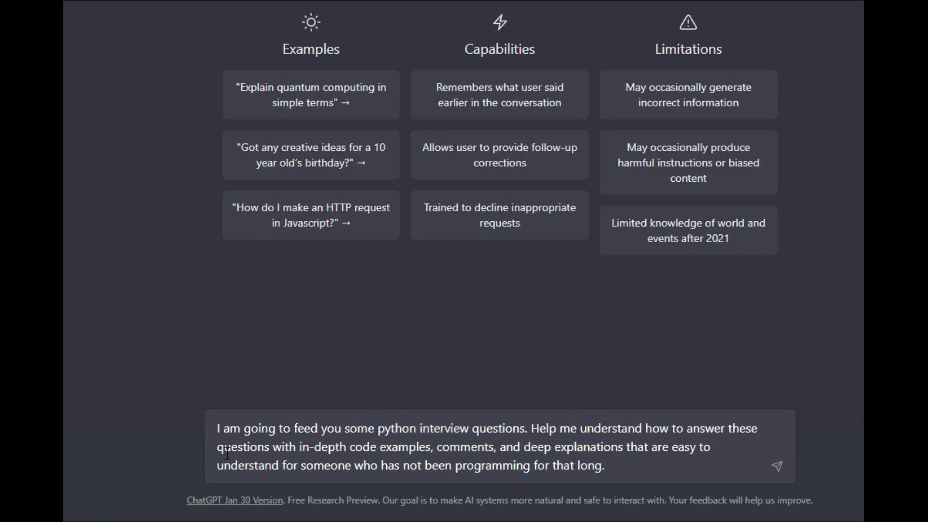
{"action": "left_click_drag", "start_coordinate": [249, 447], "coordinate": [471, 447]}
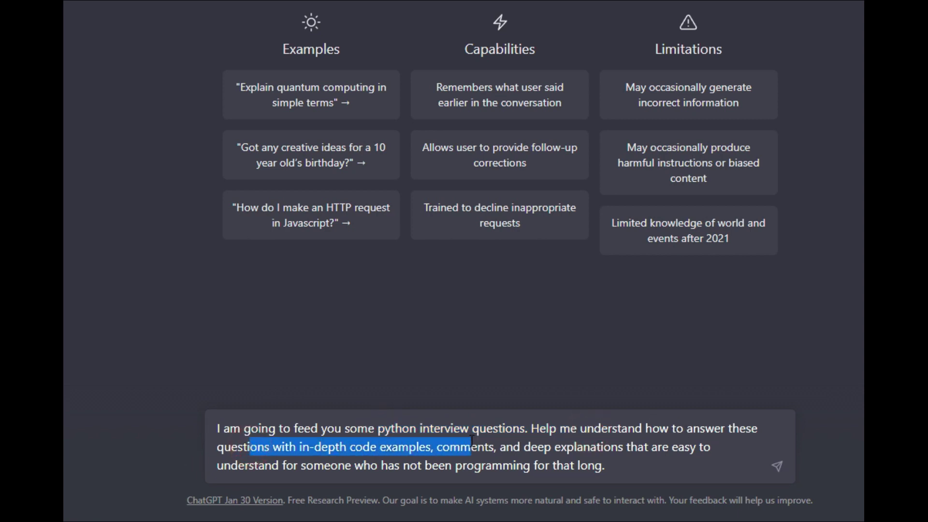
{"action": "left_click", "coordinate": [543, 448]}
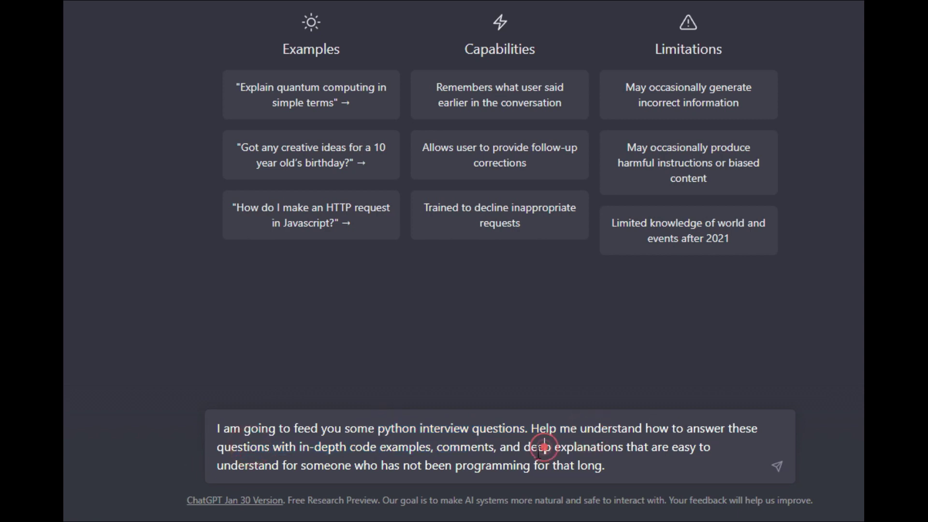
Step: Append 'Respond with "yes" if you understand this.' to the end of the prompt and send it
{"action": "left_click", "coordinate": [656, 472]}
{"action": "type", "text": "Respond with \"e"}
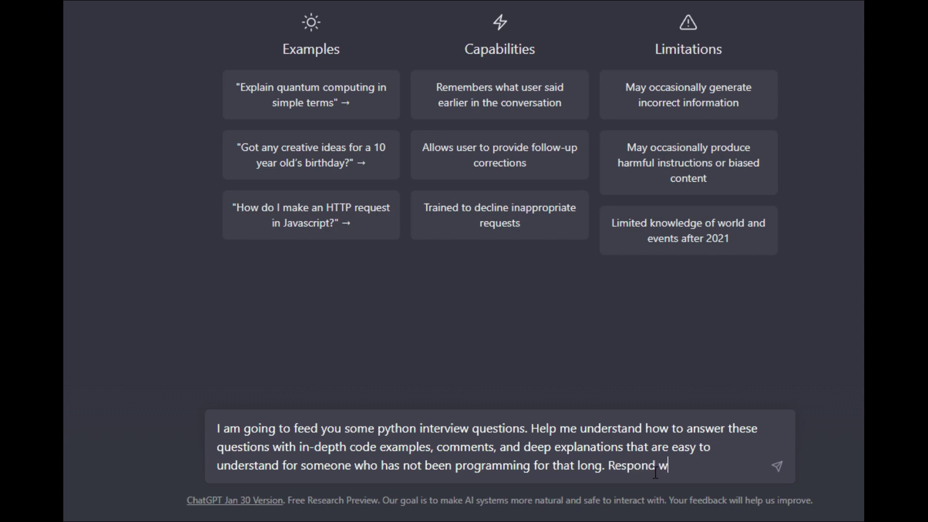
{"action": "key", "text": "BackSpace"}
{"action": "type", "text": "yes\" if you understand this."}
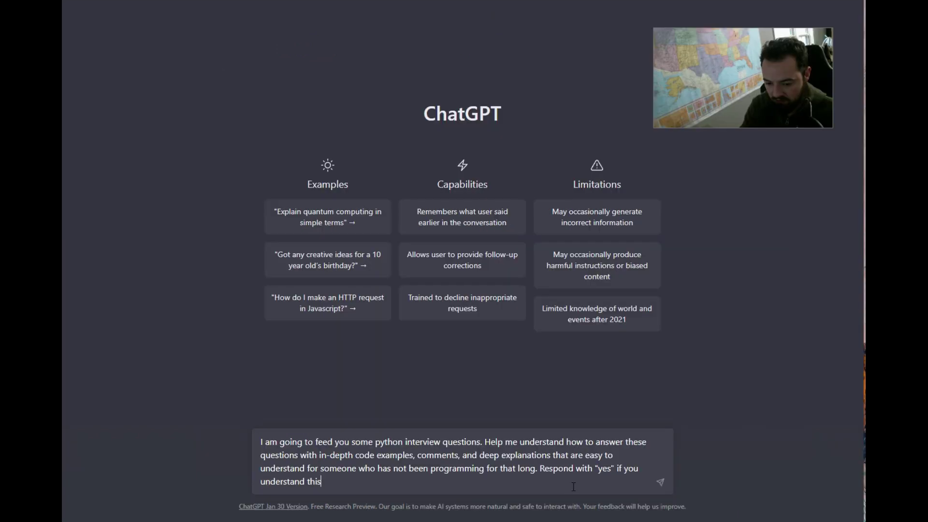
{"action": "key", "text": "Return"}
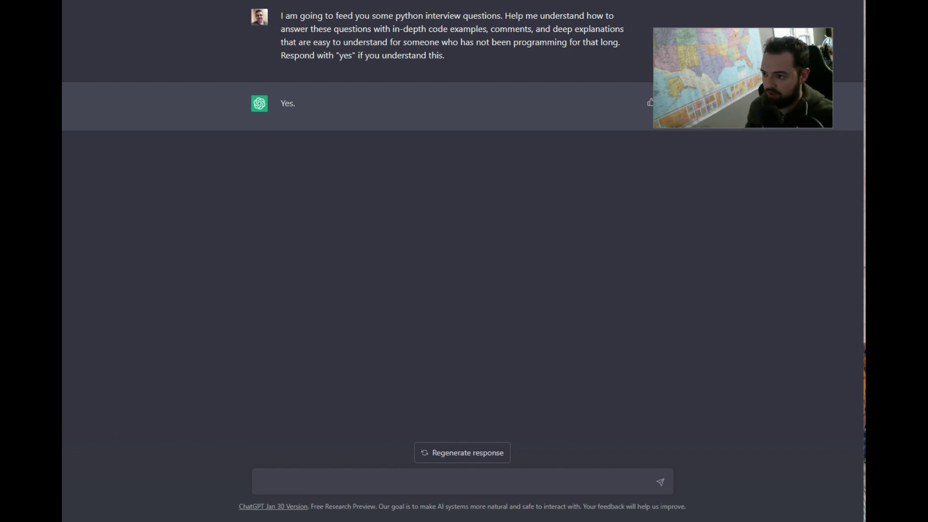
Step: Switch to the Python interview questions article and copy question 4, "Differentiate between List and Tuple?"
{"action": "left_click", "coordinate": [823, 2]}
{"action": "scroll", "coordinate": [425, 282], "scroll_direction": "up", "scroll_amount": 6}
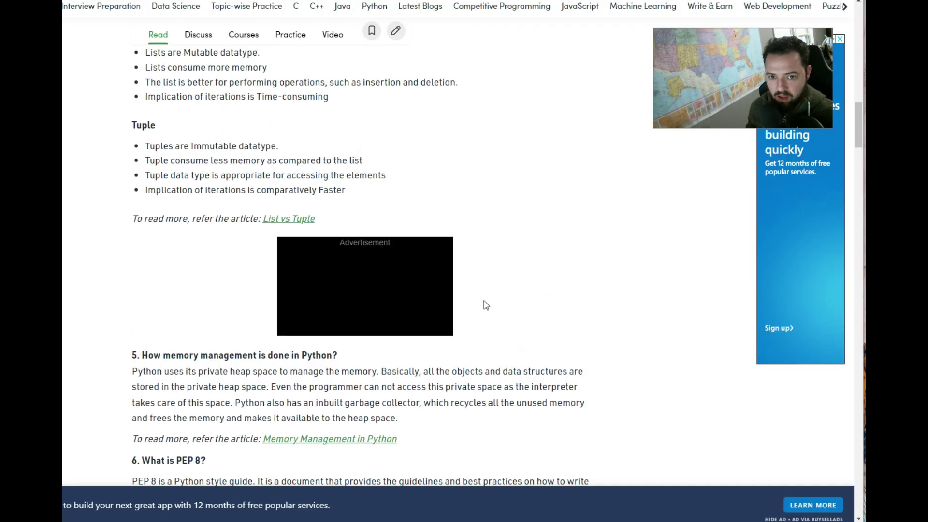
{"action": "left_click_drag", "start_coordinate": [323, 157], "coordinate": [143, 154]}
{"action": "key", "text": "ctrl+c"}
{"action": "key", "text": "ctrl+m"}
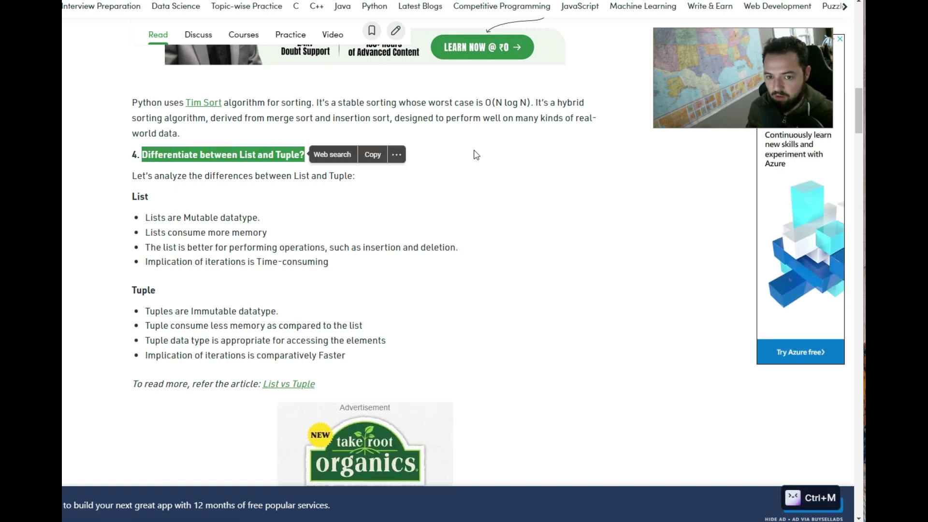
{"action": "left_click", "coordinate": [490, 158]}
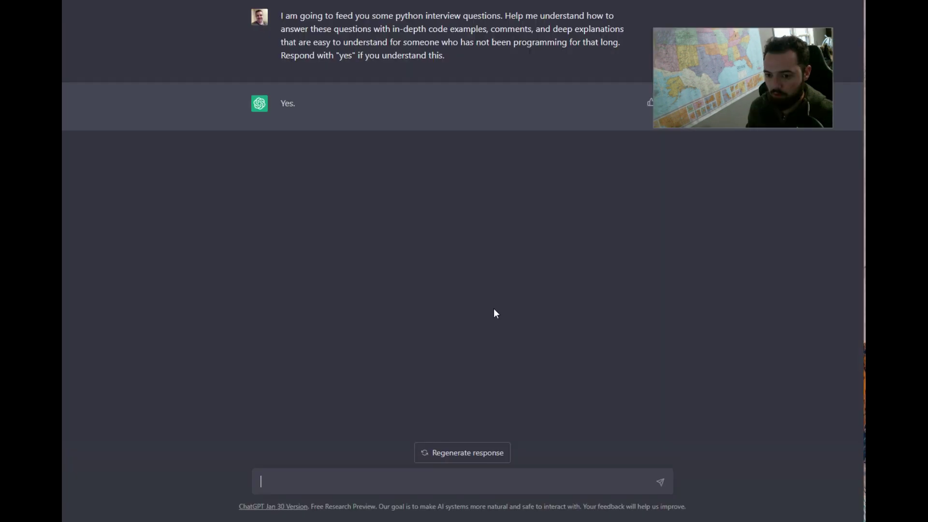
Step: Paste the copied list and tuple question into the ChatGPT conversation and send it
{"action": "left_click", "coordinate": [477, 476]}
{"action": "key", "text": "ctrl+v"}
{"action": "key", "text": "Return"}
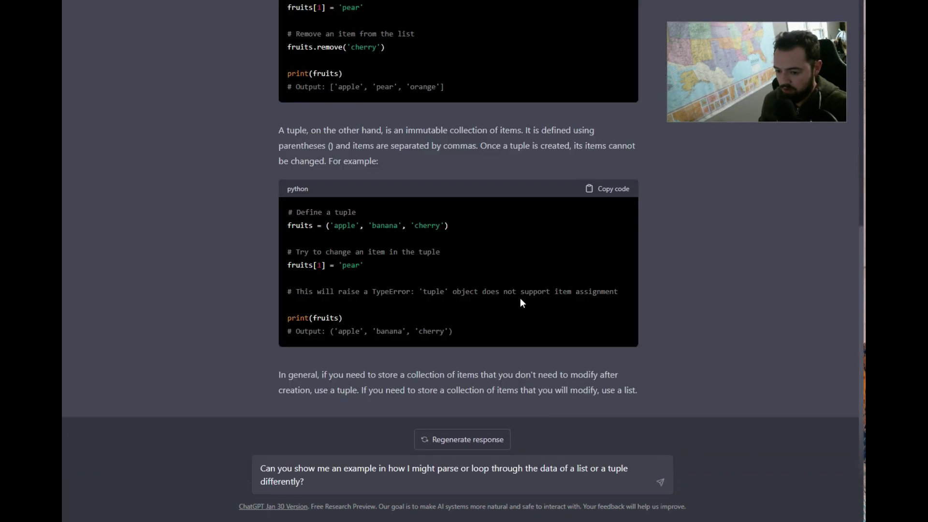
Step: Correct the drafted follow-up about looping through a list or tuple to read "an example of how I might" and send it
{"action": "scroll", "coordinate": [514, 297], "scroll_direction": "up", "scroll_amount": 2}
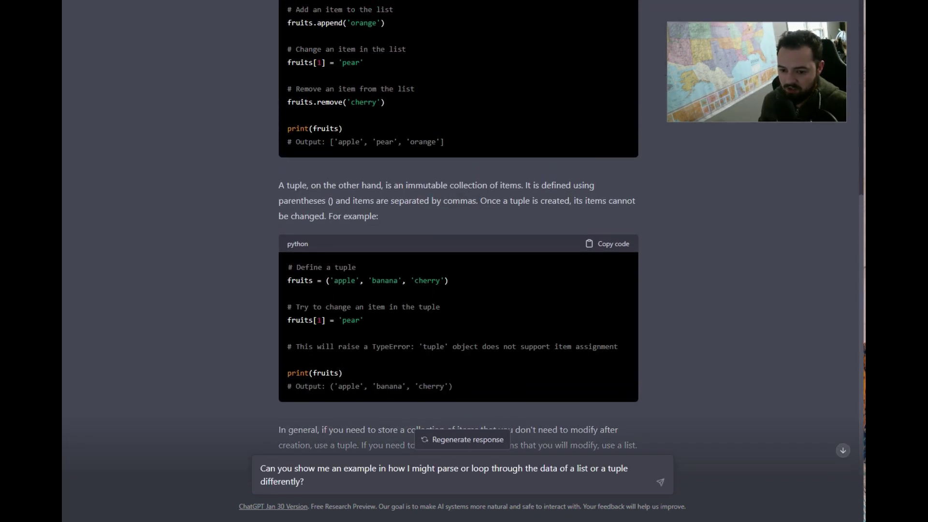
{"action": "scroll", "coordinate": [431, 310], "scroll_direction": "up", "scroll_amount": 3}
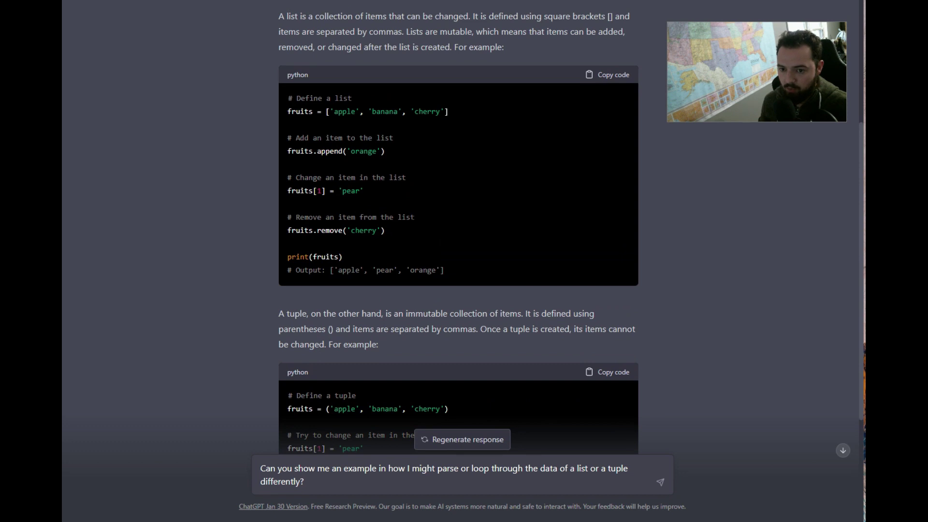
{"action": "scroll", "coordinate": [624, 308], "scroll_direction": "down", "scroll_amount": 2}
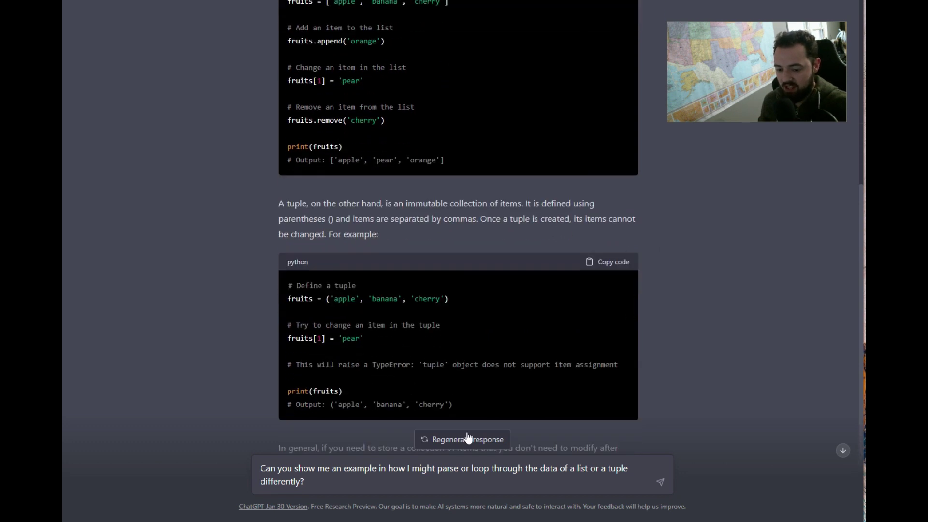
{"action": "left_click", "coordinate": [385, 471]}
{"action": "key", "text": "BackSpace"}
{"action": "key", "text": "BackSpace"}
{"action": "type", "text": "of"}
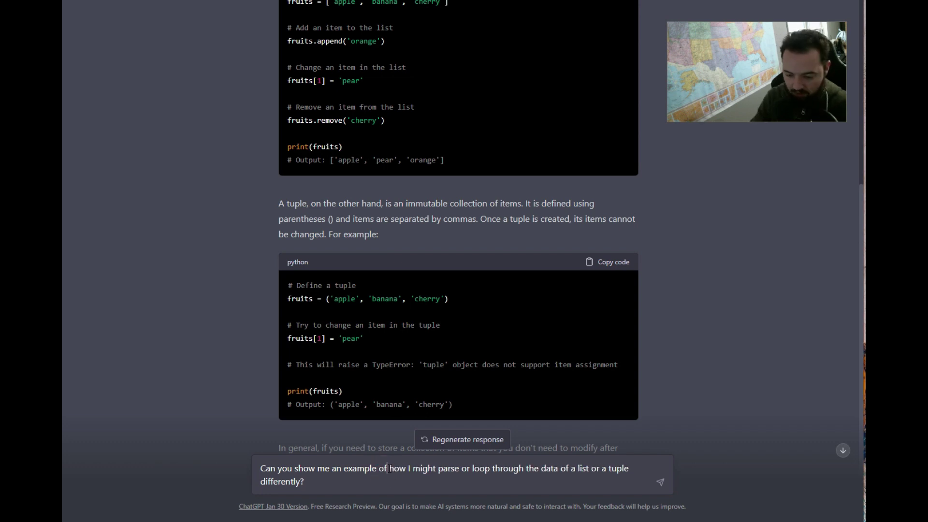
{"action": "key", "text": "Return"}
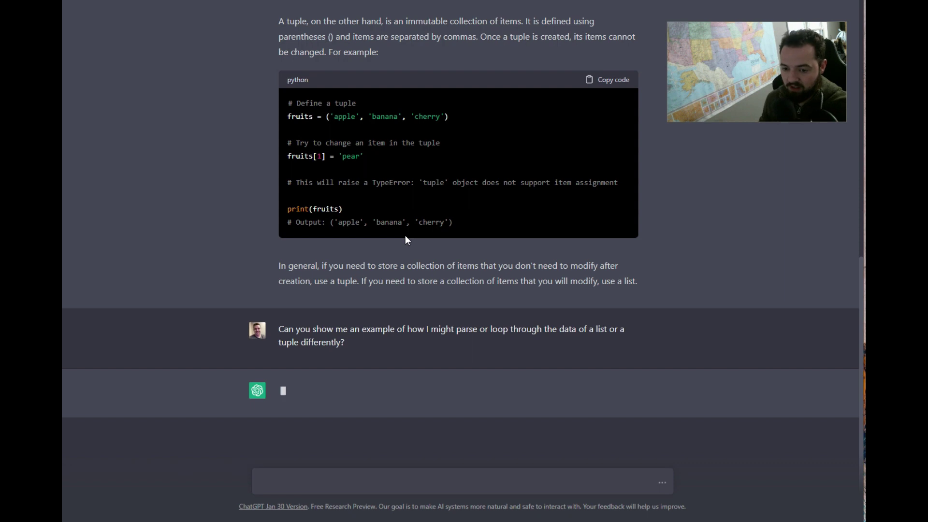
Step: Examine the earlier list code example, focusing on the line fruits.append('orange')
{"action": "scroll", "coordinate": [234, 212], "scroll_direction": "up", "scroll_amount": 6}
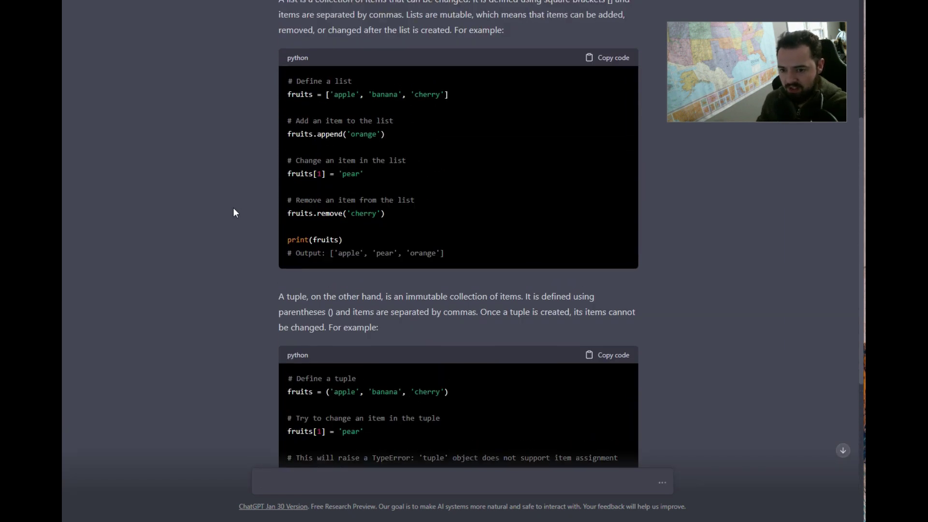
{"action": "left_click_drag", "start_coordinate": [393, 133], "coordinate": [281, 136]}
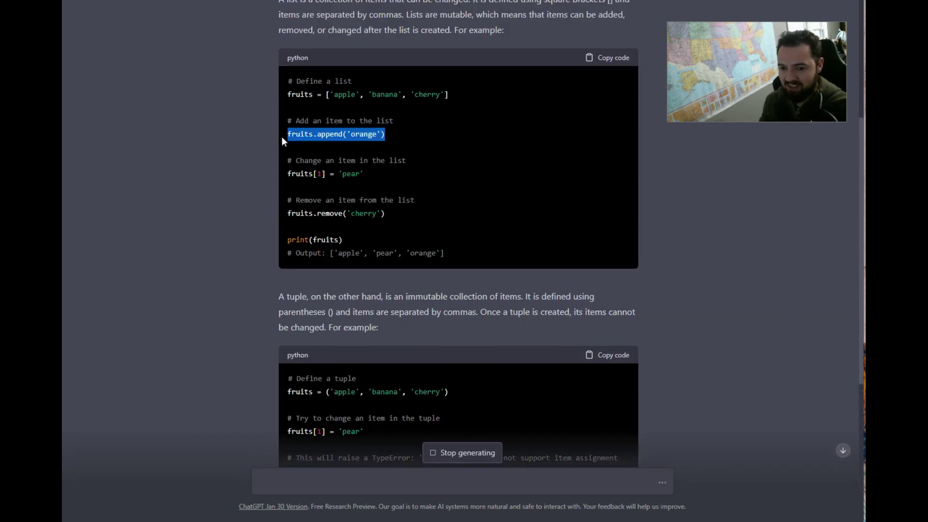
{"action": "key", "text": "ctrl+m"}
{"action": "left_click", "coordinate": [251, 141]}
Step: Examine the new looping example, comparing how the tuple and the list of fruits are defined
{"action": "scroll", "coordinate": [235, 265], "scroll_direction": "down", "scroll_amount": 3}
{"action": "scroll", "coordinate": [235, 270], "scroll_direction": "down", "scroll_amount": 3}
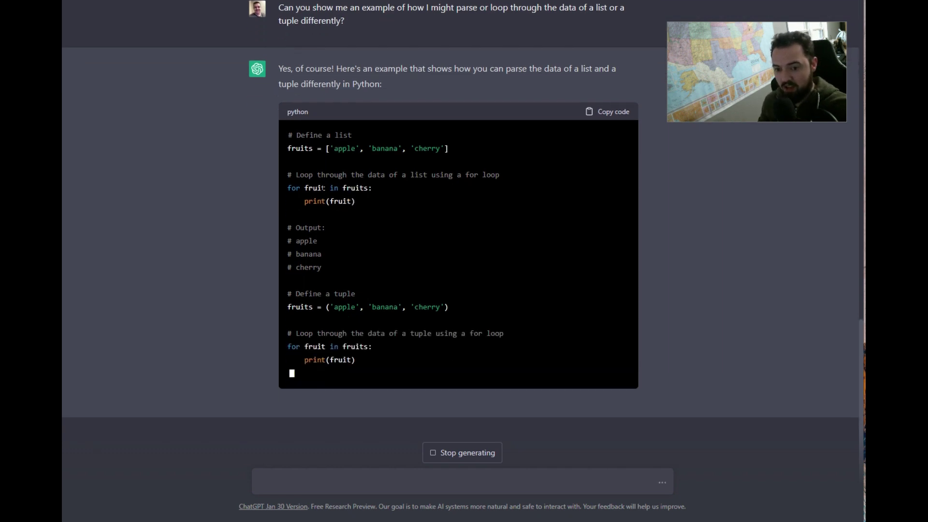
{"action": "scroll", "coordinate": [396, 145], "scroll_direction": "down", "scroll_amount": 1}
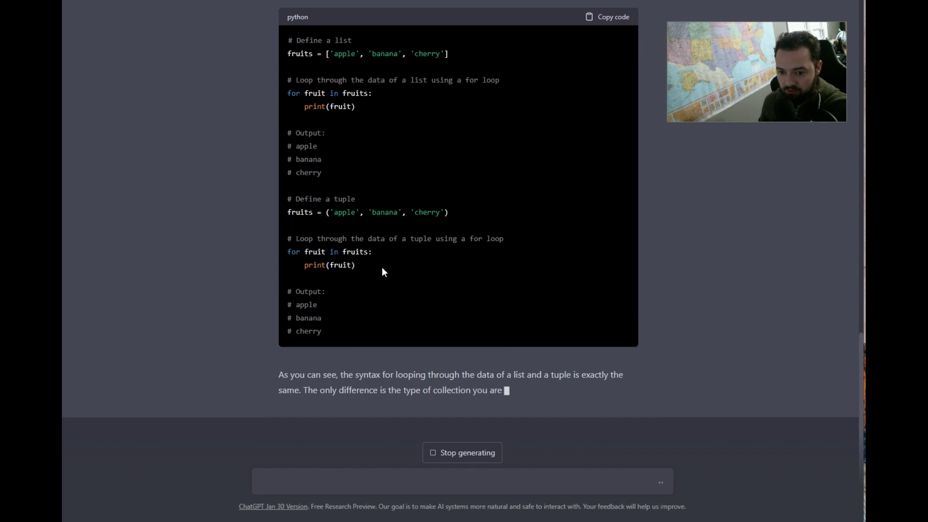
{"action": "scroll", "coordinate": [396, 297], "scroll_direction": "up", "scroll_amount": 2}
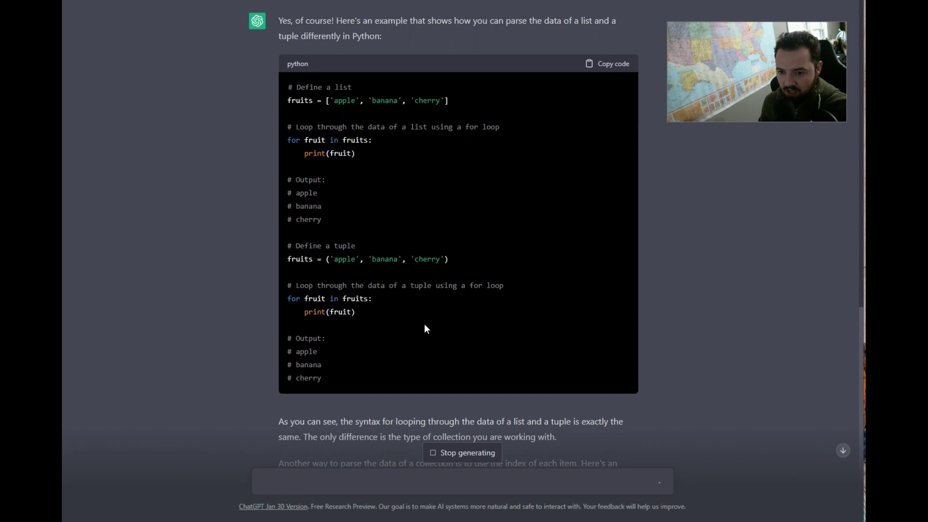
{"action": "left_click_drag", "start_coordinate": [462, 260], "coordinate": [327, 260]}
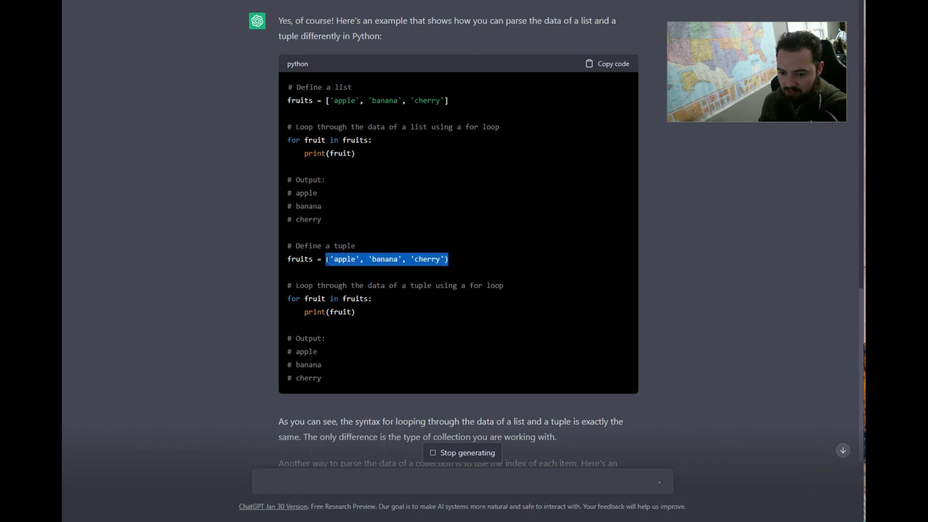
{"action": "key", "text": "ctrl+m"}
{"action": "left_click", "coordinate": [325, 260]}
{"action": "left_click_drag", "start_coordinate": [476, 260], "coordinate": [327, 260]}
{"action": "left_click_drag", "start_coordinate": [322, 100], "coordinate": [326, 100]}
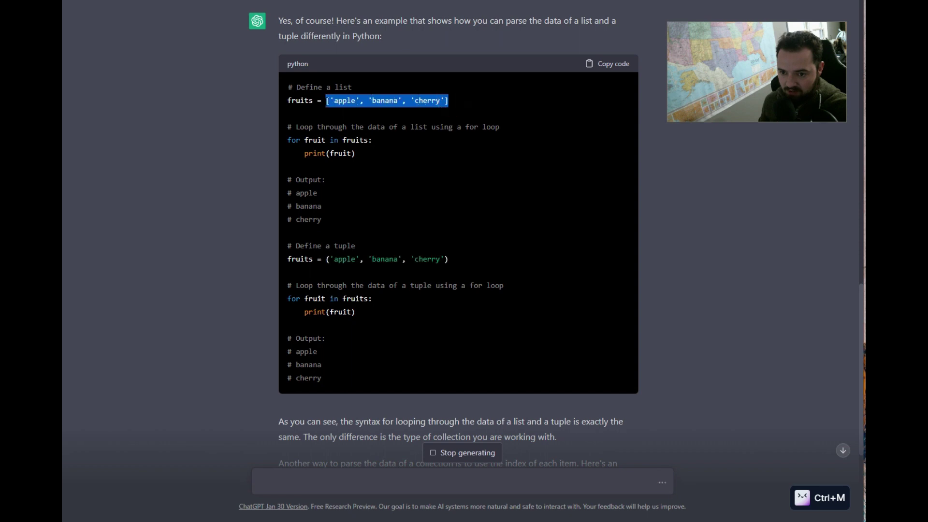
{"action": "left_click", "coordinate": [472, 174]}
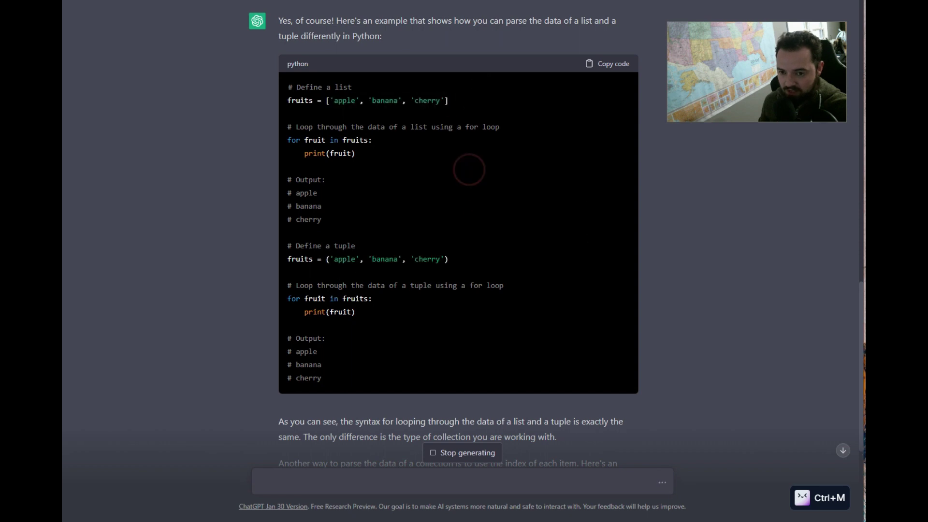
Step: Copy question 7, "Is Python a compiled language or an interpreted language?", from the interview questions article
{"action": "scroll", "coordinate": [121, 277], "scroll_direction": "down", "scroll_amount": 5}
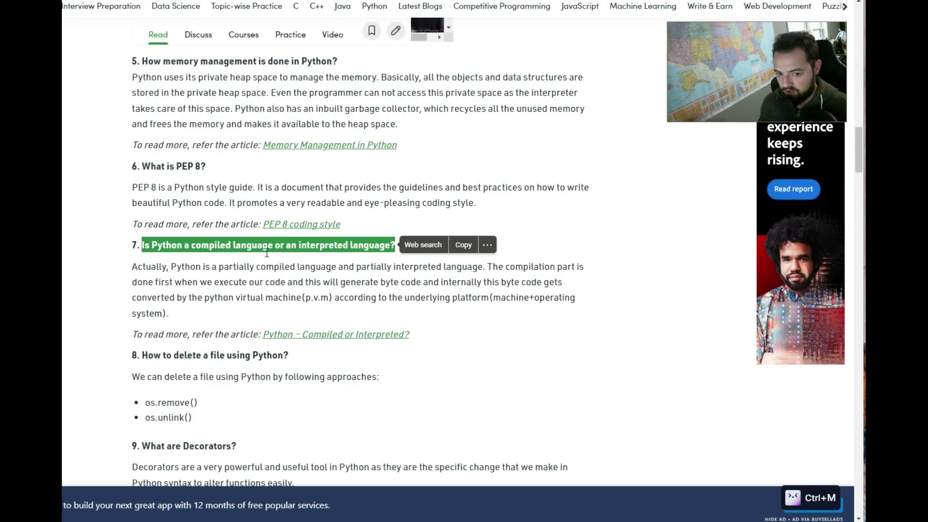
{"action": "left_click", "coordinate": [443, 275]}
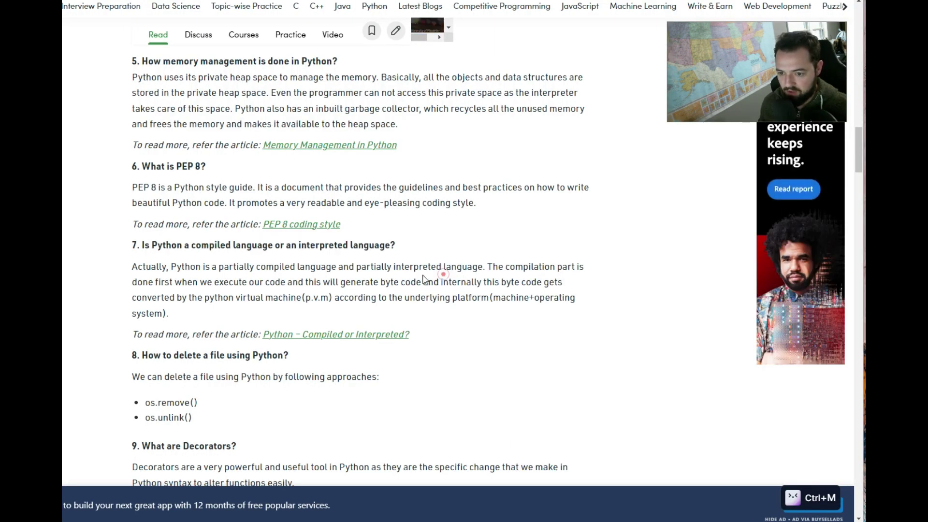
{"action": "left_click_drag", "start_coordinate": [400, 247], "coordinate": [143, 244]}
{"action": "key", "text": "ctrl+c"}
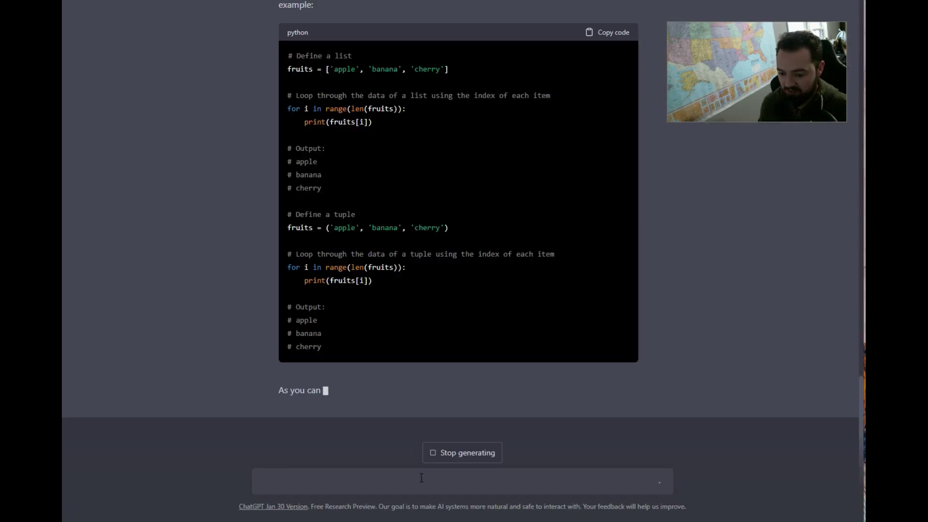
Step: Paste the copied question into ChatGPT, stop the response still being generated, and send the question
{"action": "left_click", "coordinate": [422, 478]}
{"action": "key", "text": "ctrl+v"}
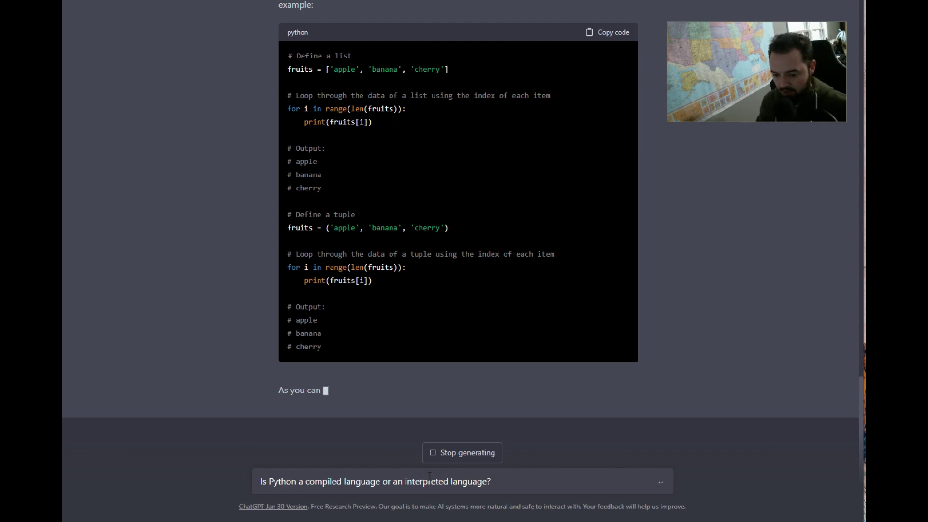
{"action": "left_click", "coordinate": [457, 453]}
{"action": "left_click", "coordinate": [515, 481]}
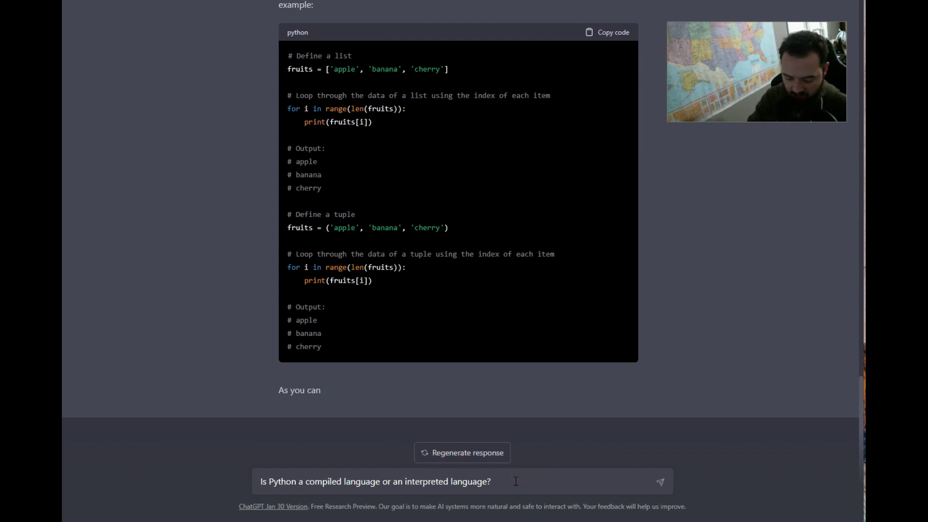
{"action": "key", "text": "Return"}
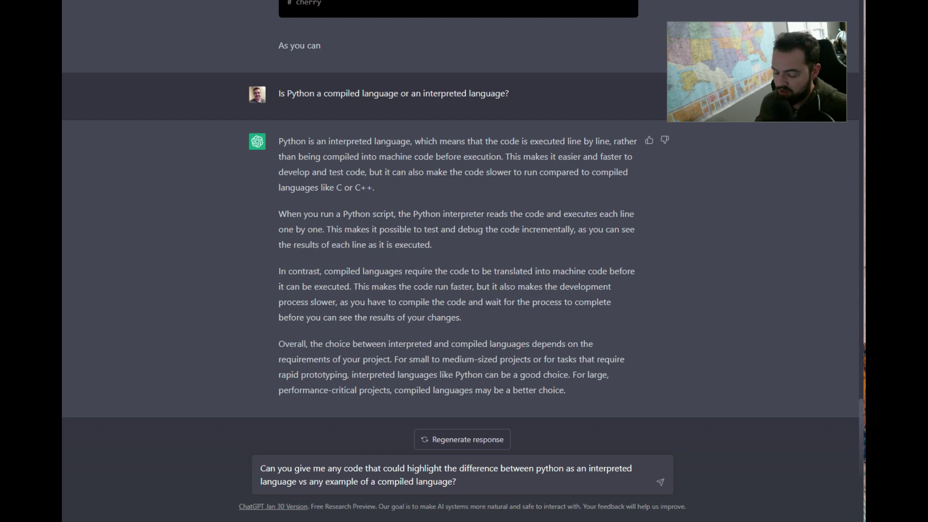
Step: Review the answer on interpreted languages and send the drafted request for code contrasting Python with a compiled language
{"action": "left_click_drag", "start_coordinate": [281, 139], "coordinate": [573, 389]}
{"action": "key", "text": "ctrl+m"}
{"action": "left_click", "coordinate": [572, 387]}
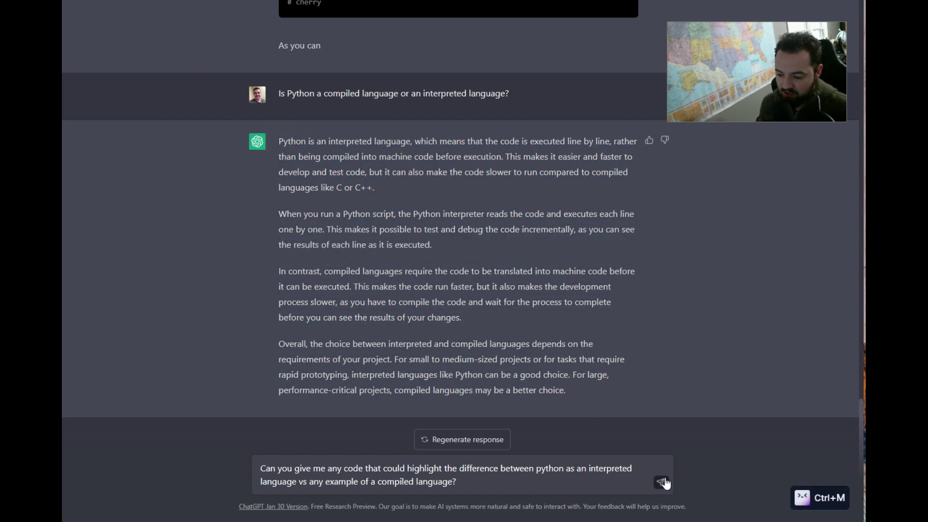
{"action": "left_click", "coordinate": [660, 481]}
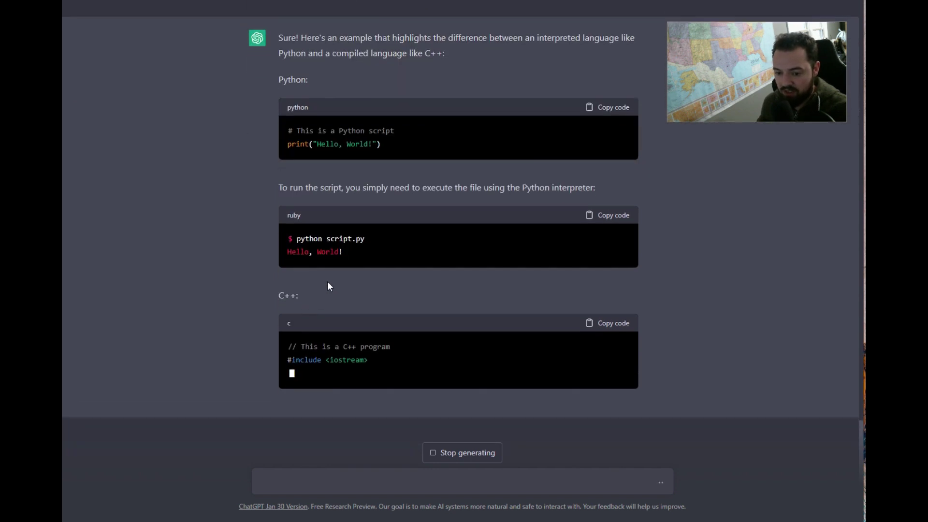
Step: Examine the Python and C++ "Hello, World!" code examples in the new response
{"action": "scroll", "coordinate": [391, 227], "scroll_direction": "up", "scroll_amount": 1}
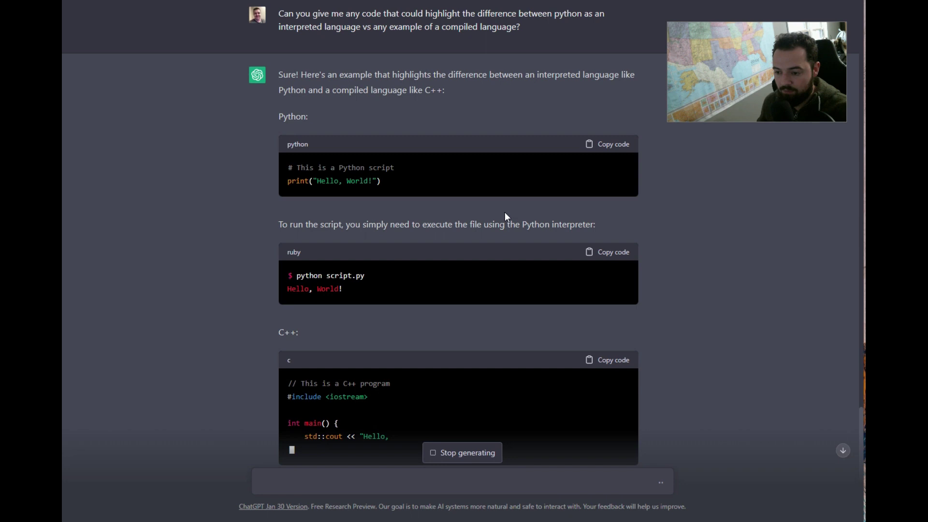
{"action": "scroll", "coordinate": [457, 281], "scroll_direction": "down", "scroll_amount": 1}
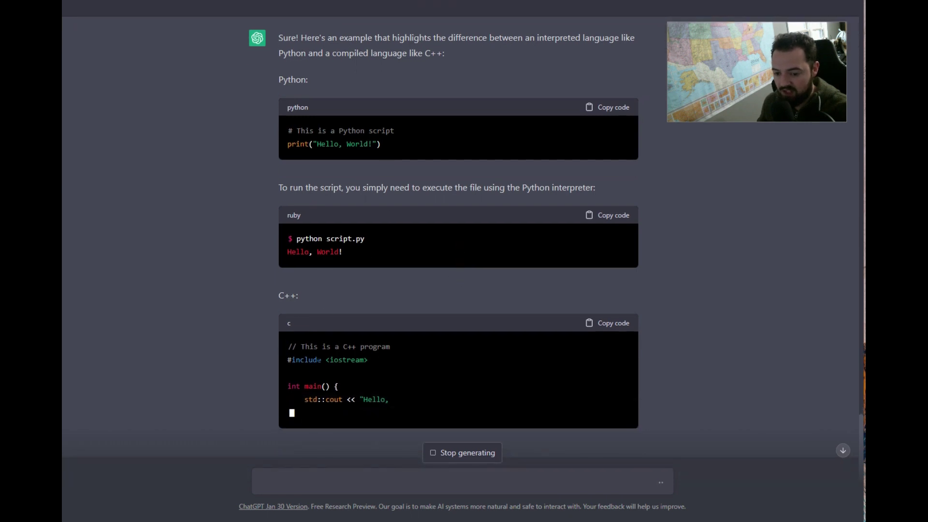
{"action": "scroll", "coordinate": [356, 372], "scroll_direction": "down", "scroll_amount": 1}
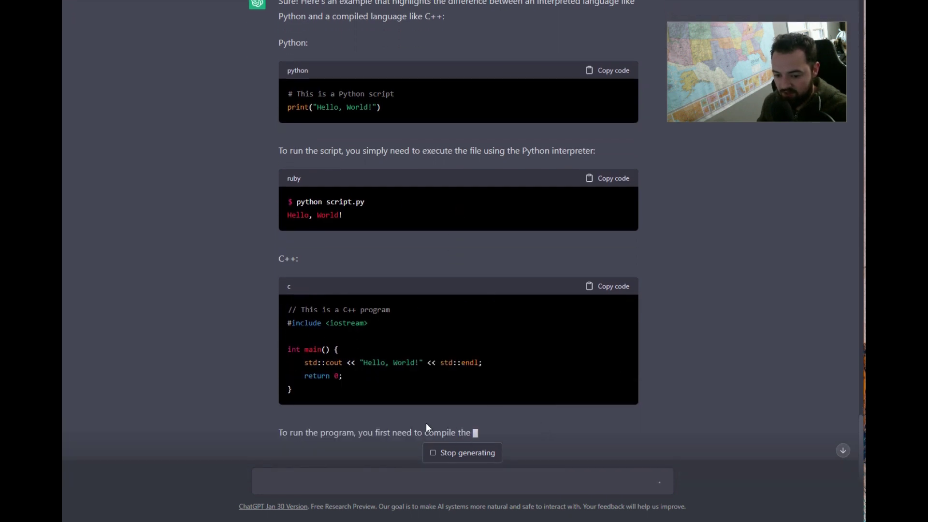
Step: Ask "What is the difference between Mutable datatype and Immutable datatype?" and regenerate the response
{"action": "scroll", "coordinate": [557, 371], "scroll_direction": "down", "scroll_amount": 2}
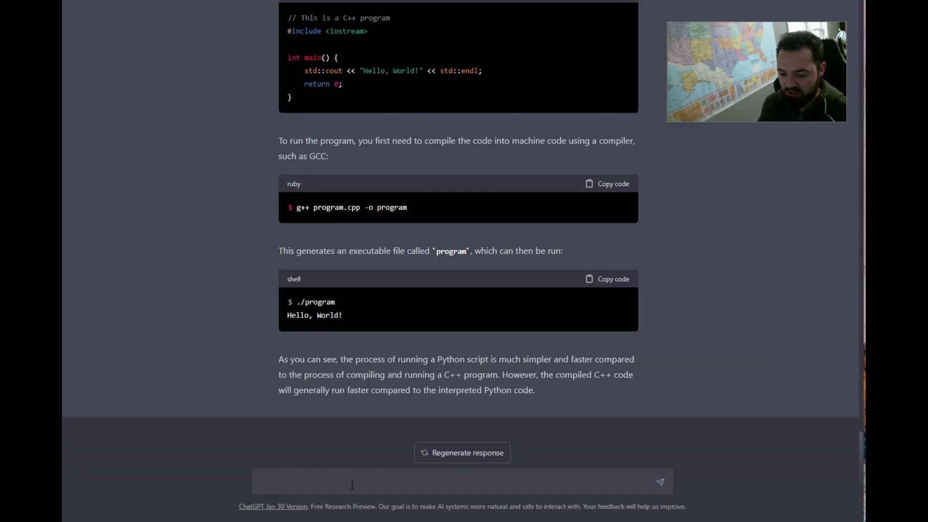
{"action": "type", "text": "What is the difference between Mutable datatype and Immutable datatype?"}
{"action": "key", "text": "Return"}
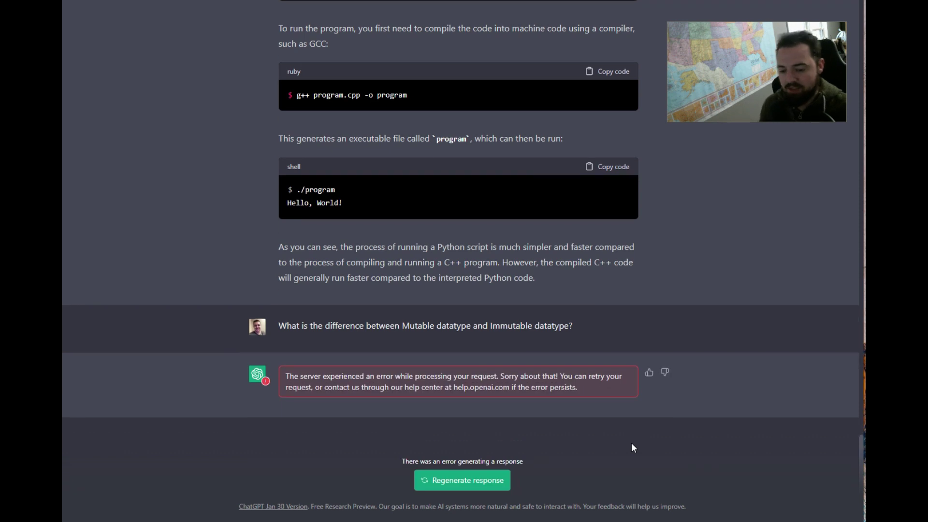
{"action": "left_click", "coordinate": [469, 480]}
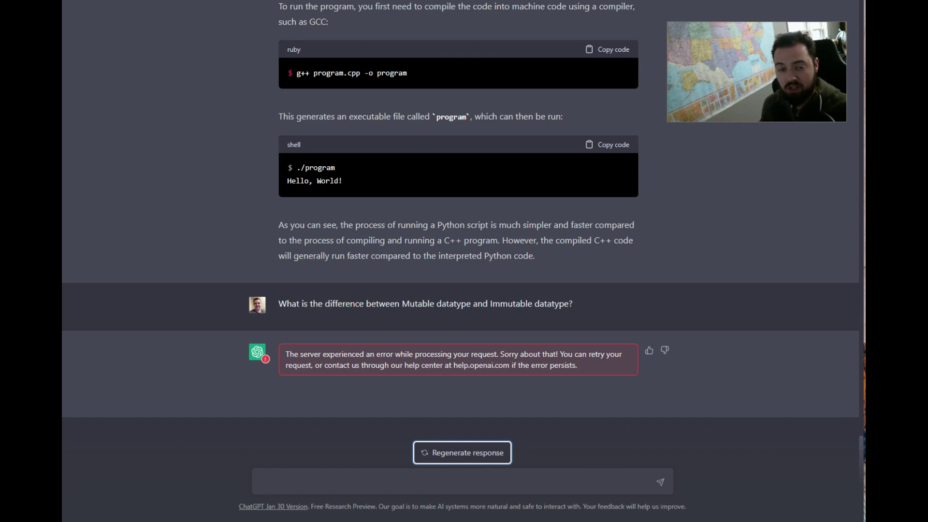
{"action": "key", "text": "Return"}
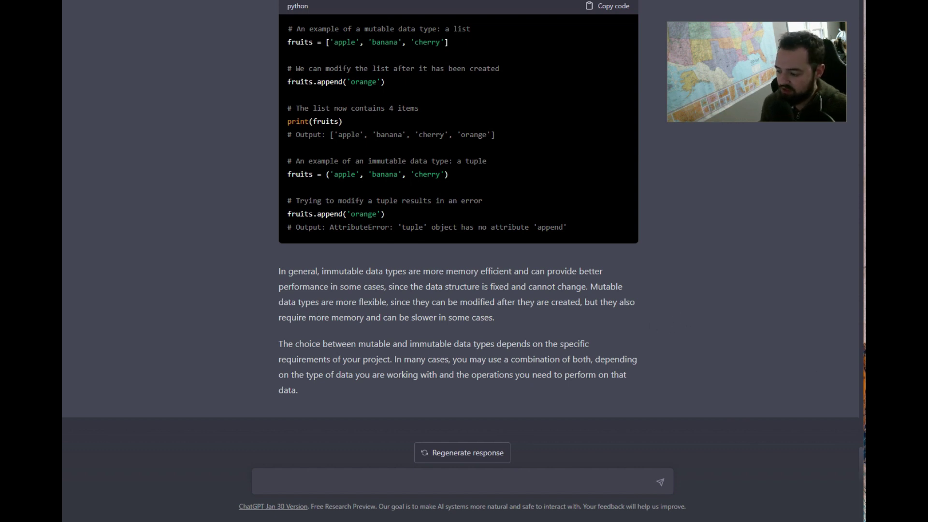
Step: Review the list and tuple example, and send the follow-up "Can you give me 2 more code examples?"
{"action": "scroll", "coordinate": [610, 266], "scroll_direction": "up", "scroll_amount": 1}
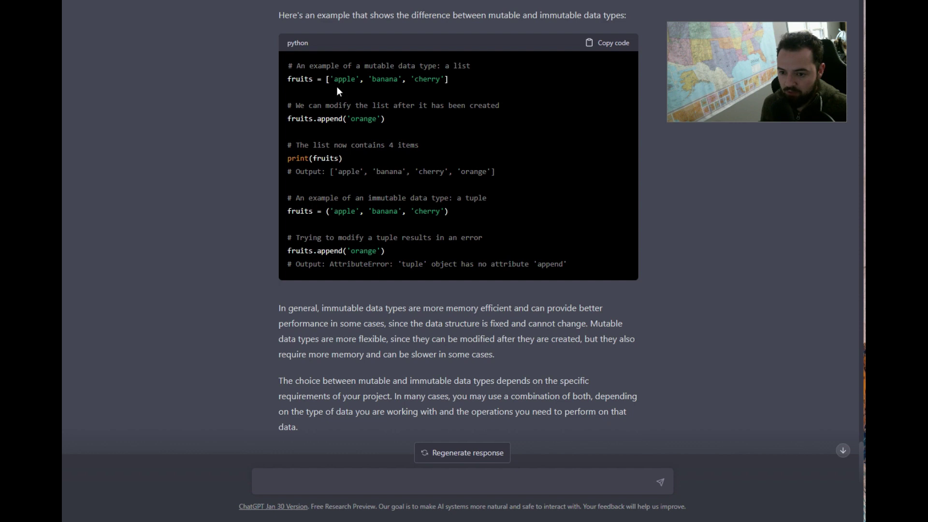
{"action": "scroll", "coordinate": [446, 378], "scroll_direction": "down", "scroll_amount": 1}
{"action": "left_click", "coordinate": [423, 480]}
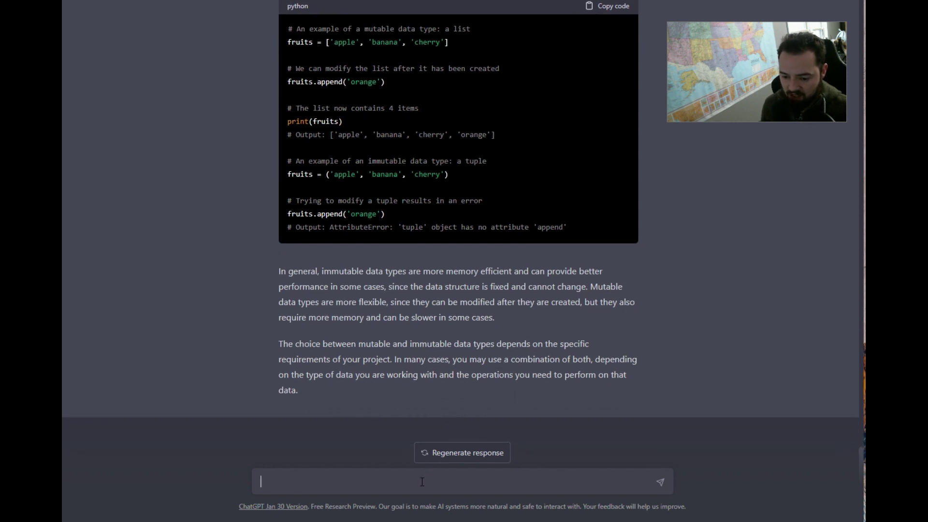
{"action": "type", "text": "Can you give m"}
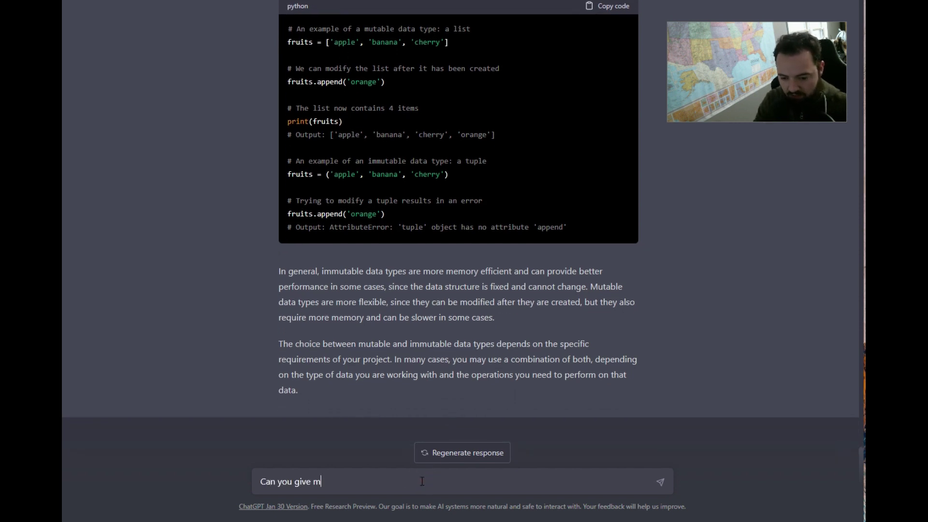
{"action": "type", "text": "e 2 more"}
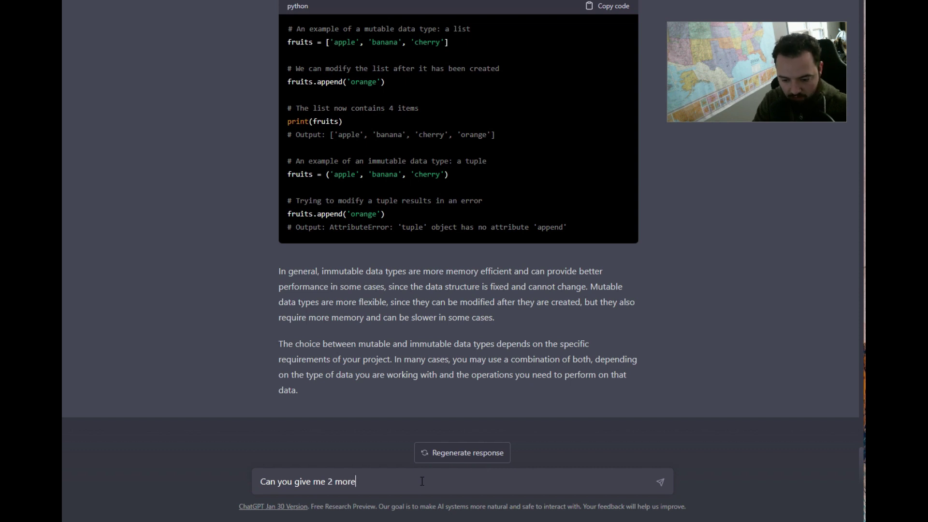
{"action": "type", "text": " code examples?"}
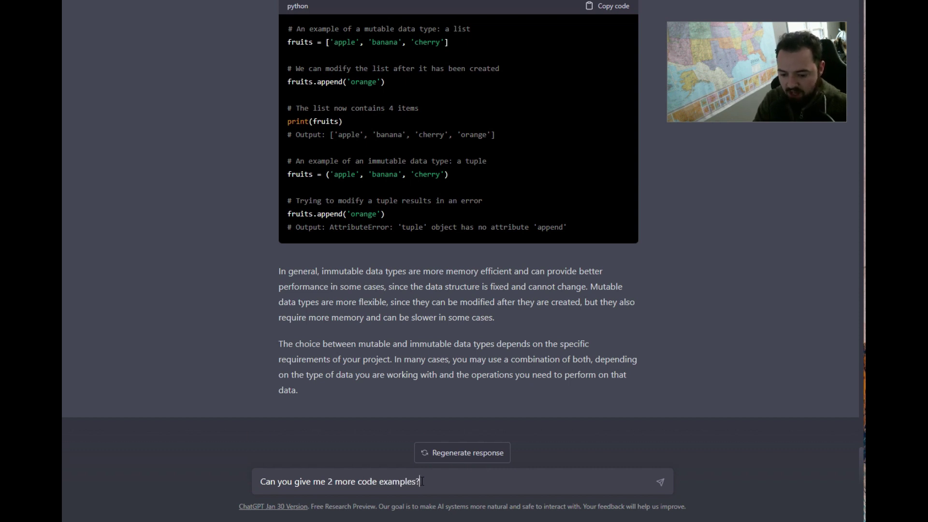
{"action": "key", "text": "Return"}
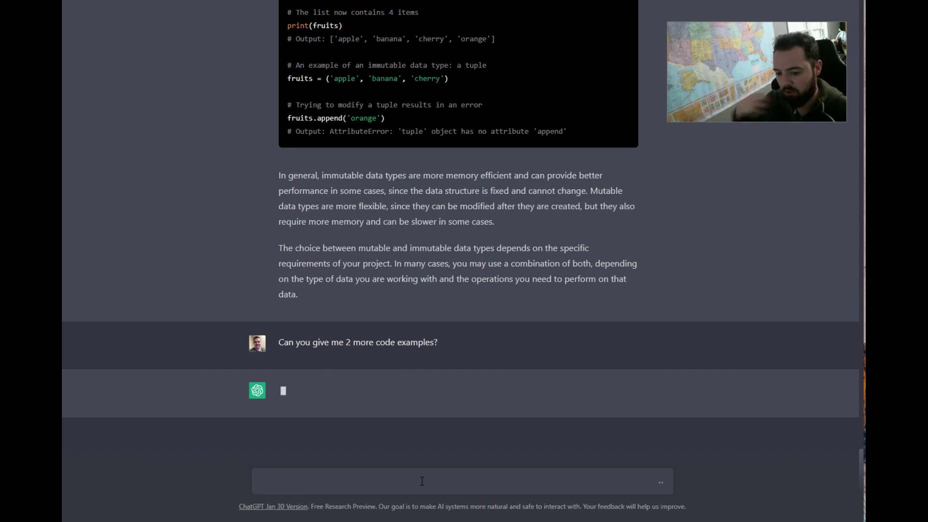
Step: Examine the two new code examples on modifying a list and modifying a tuple, including the comment on tuple immutability
{"action": "scroll", "coordinate": [537, 351], "scroll_direction": "up", "scroll_amount": 3}
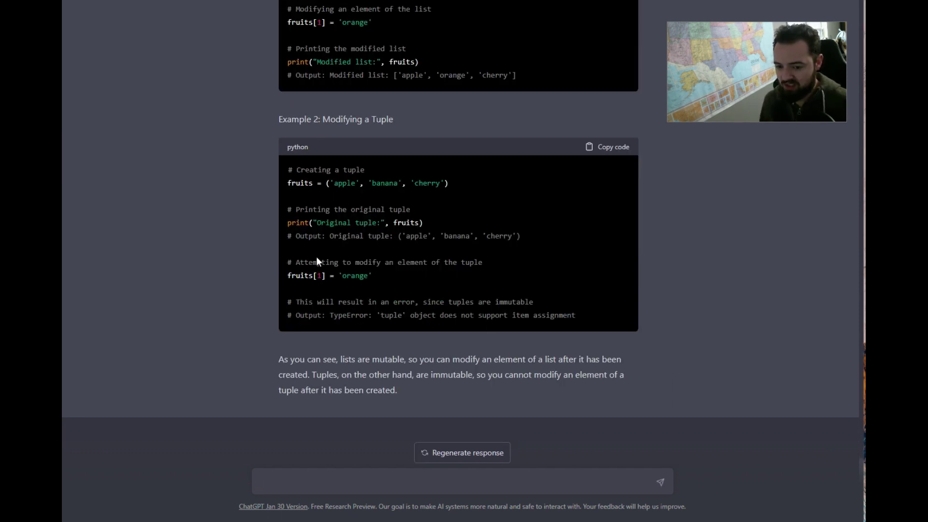
{"action": "left_click_drag", "start_coordinate": [292, 304], "coordinate": [524, 301]}
{"action": "key", "text": "ctrl+m"}
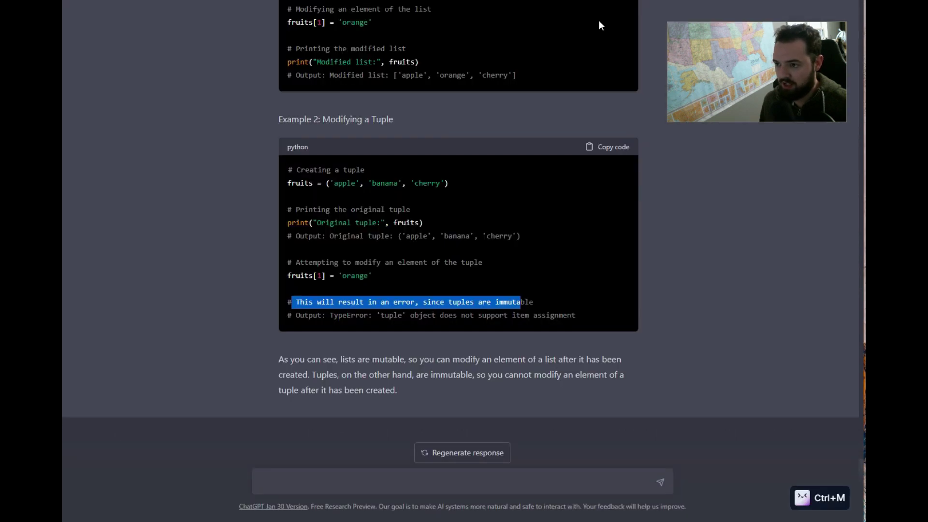
{"action": "left_click", "coordinate": [655, 323]}
{"action": "scroll", "coordinate": [208, 319], "scroll_direction": "up", "scroll_amount": 1}
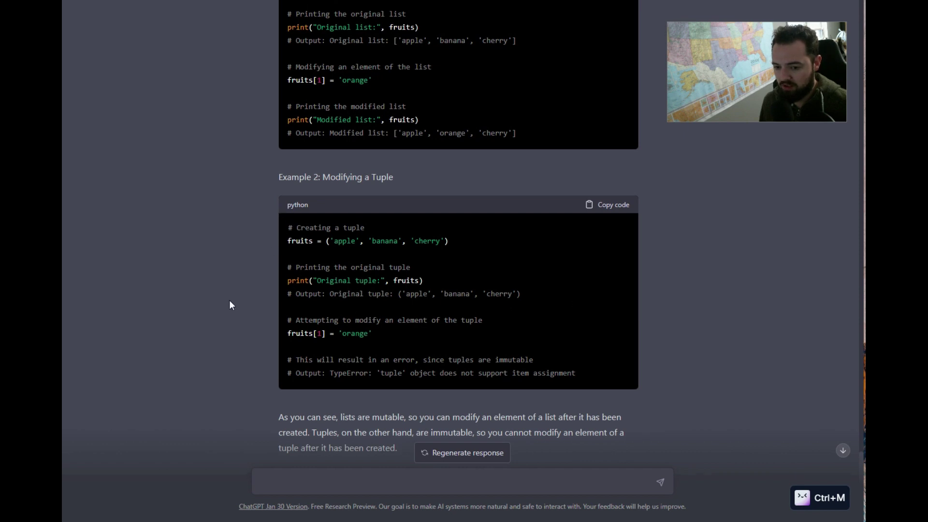
{"action": "scroll", "coordinate": [230, 305], "scroll_direction": "up", "scroll_amount": 1}
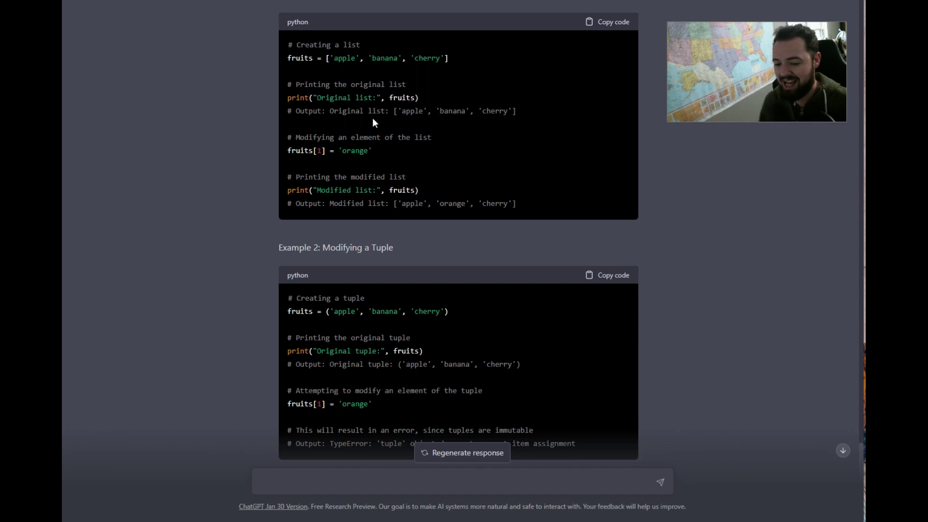
{"action": "scroll", "coordinate": [252, 222], "scroll_direction": "down", "scroll_amount": 1}
{"action": "scroll", "coordinate": [252, 222], "scroll_direction": "down", "scroll_amount": 1}
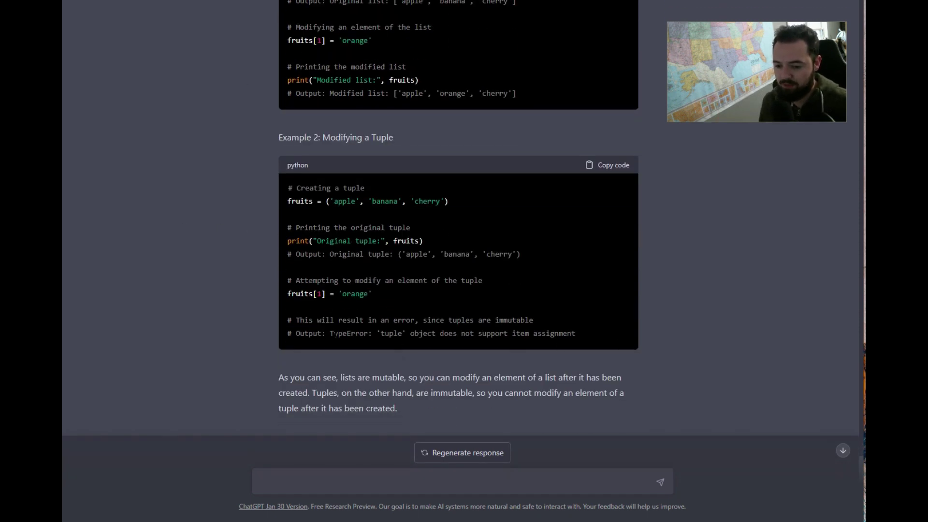
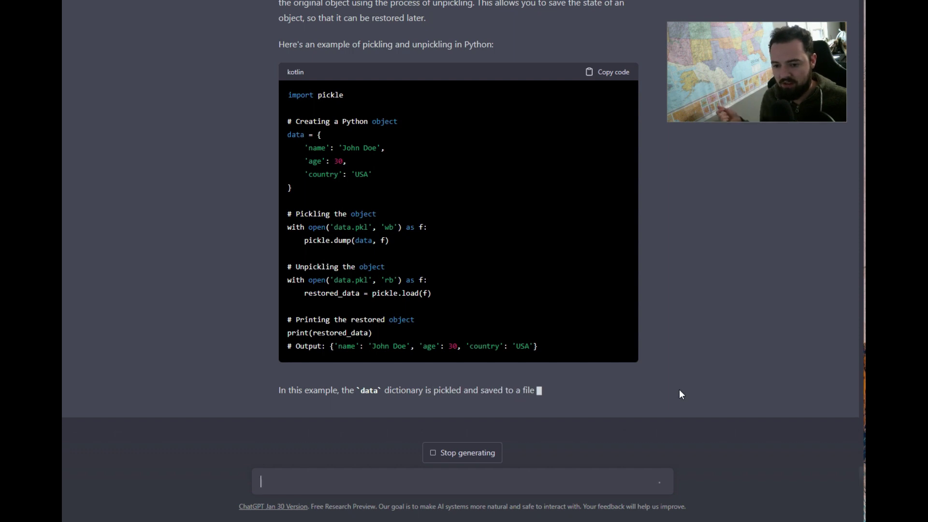
Step: Read the explanation of pickling and unpickling, highlighting the phrases on serializing and on converting a Python object into a byte stream
{"action": "scroll", "coordinate": [660, 304], "scroll_direction": "up", "scroll_amount": 2}
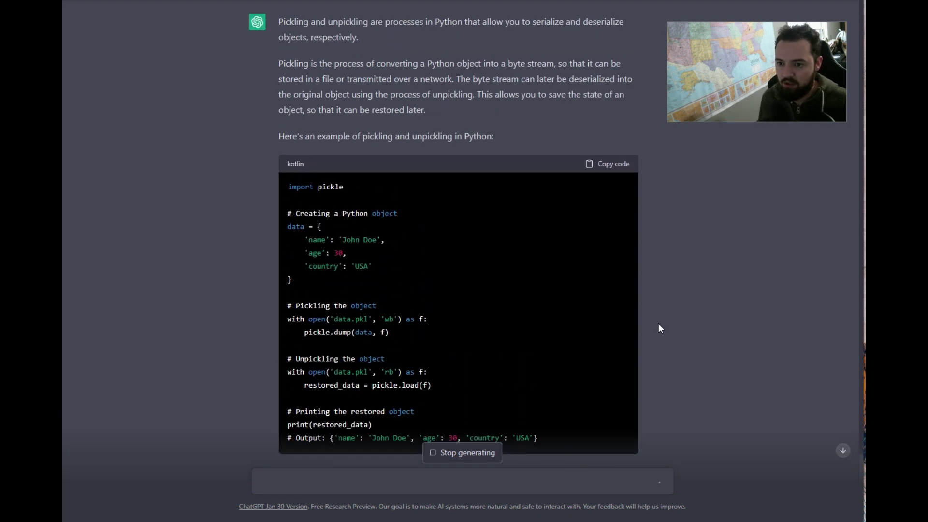
{"action": "scroll", "coordinate": [663, 317], "scroll_direction": "up", "scroll_amount": 1}
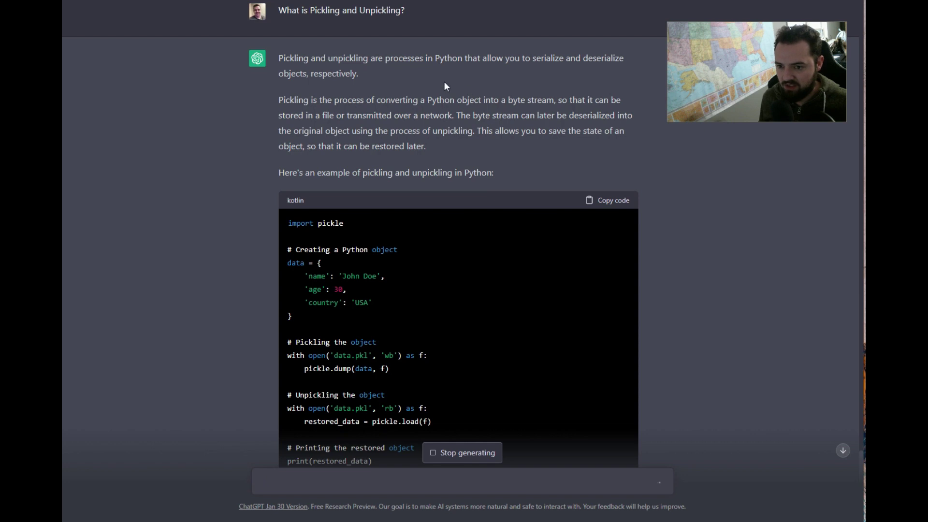
{"action": "left_click_drag", "start_coordinate": [531, 59], "coordinate": [595, 59]}
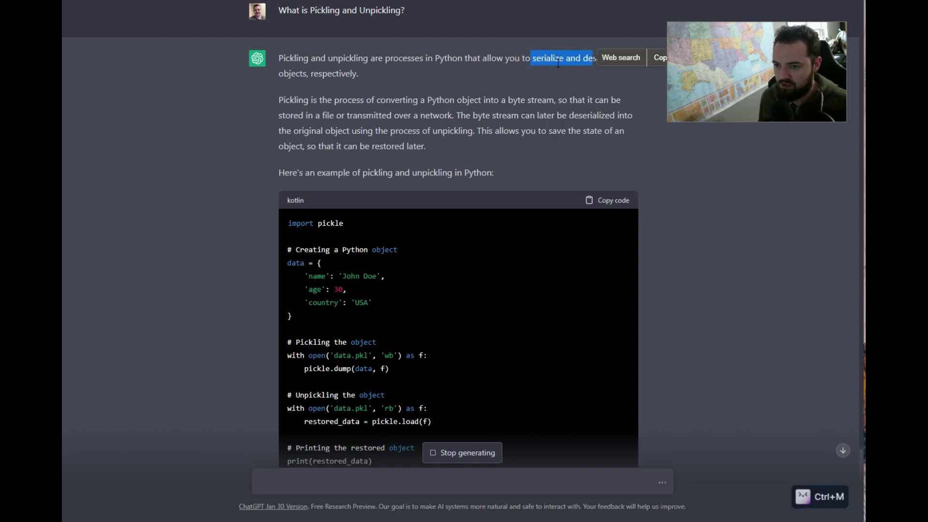
{"action": "left_click", "coordinate": [558, 61]}
{"action": "left_click_drag", "start_coordinate": [348, 100], "coordinate": [539, 100]}
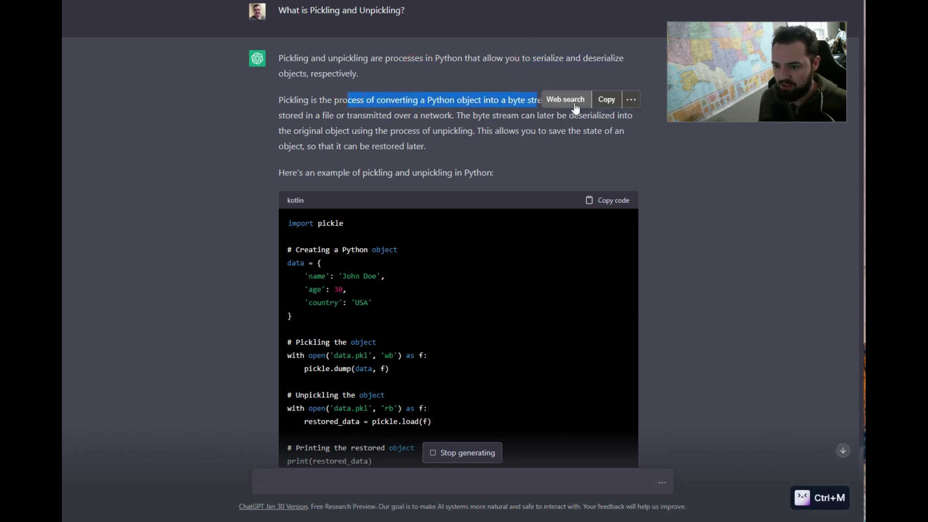
{"action": "left_click", "coordinate": [457, 112]}
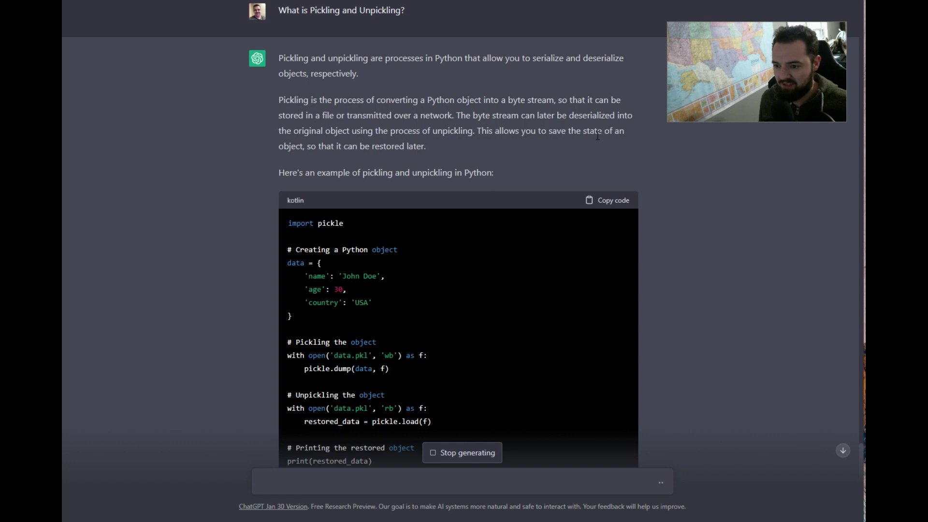
Step: Examine the pickle code example that dumps and loads data.pkl, along with the notes below it
{"action": "scroll", "coordinate": [459, 155], "scroll_direction": "down", "scroll_amount": 2}
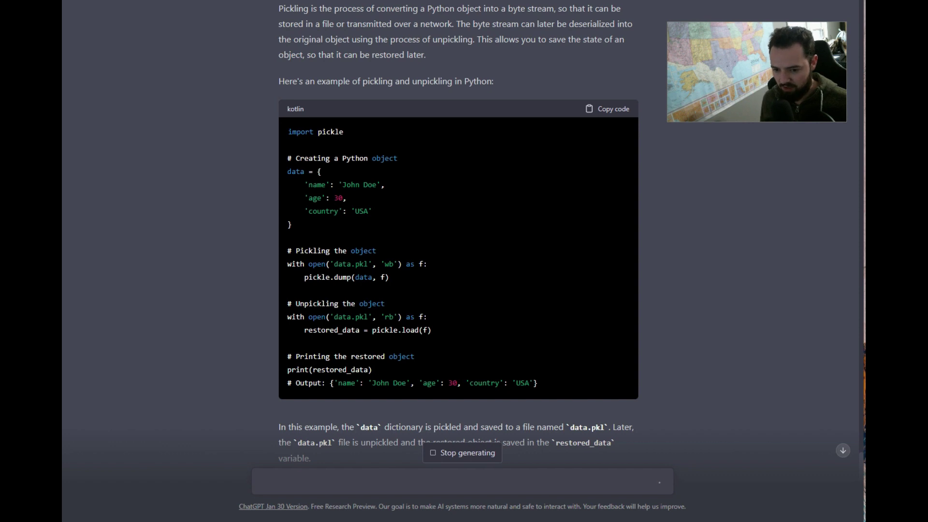
{"action": "double_click", "coordinate": [367, 264]}
{"action": "key", "text": "ctrl+m"}
{"action": "left_click", "coordinate": [239, 275]}
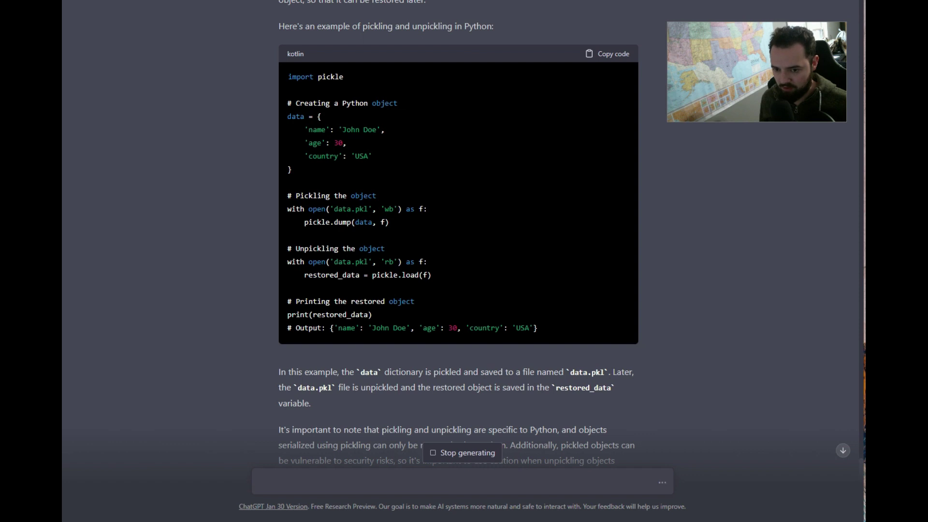
{"action": "scroll", "coordinate": [201, 328], "scroll_direction": "down", "scroll_amount": 2}
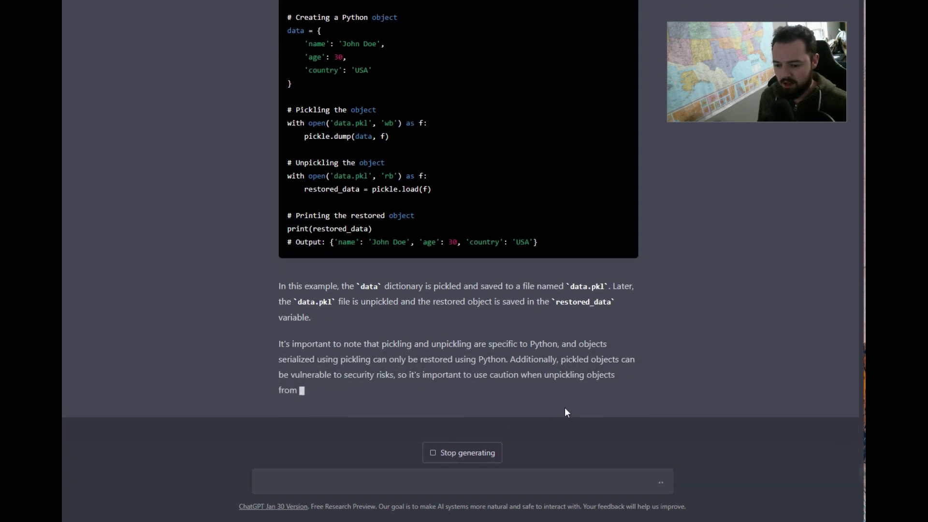
{"action": "scroll", "coordinate": [671, 454], "scroll_direction": "up", "scroll_amount": 3}
{"action": "scroll", "coordinate": [699, 390], "scroll_direction": "up", "scroll_amount": 2}
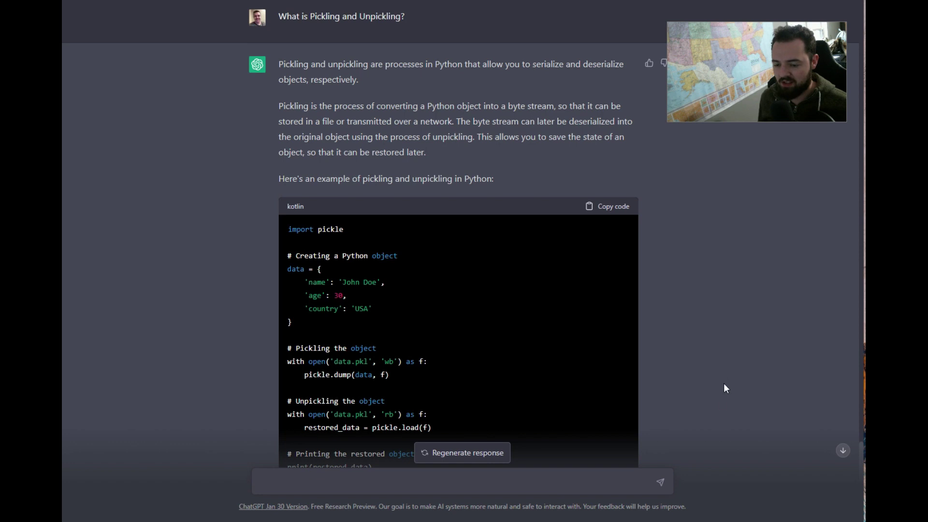
Step: Send the follow-up question "What is serialized about this data?" about the pickling example
{"action": "scroll", "coordinate": [726, 388], "scroll_direction": "down", "scroll_amount": 5}
{"action": "left_click", "coordinate": [539, 480]}
{"action": "type", "text": "What is serialized about thi"}
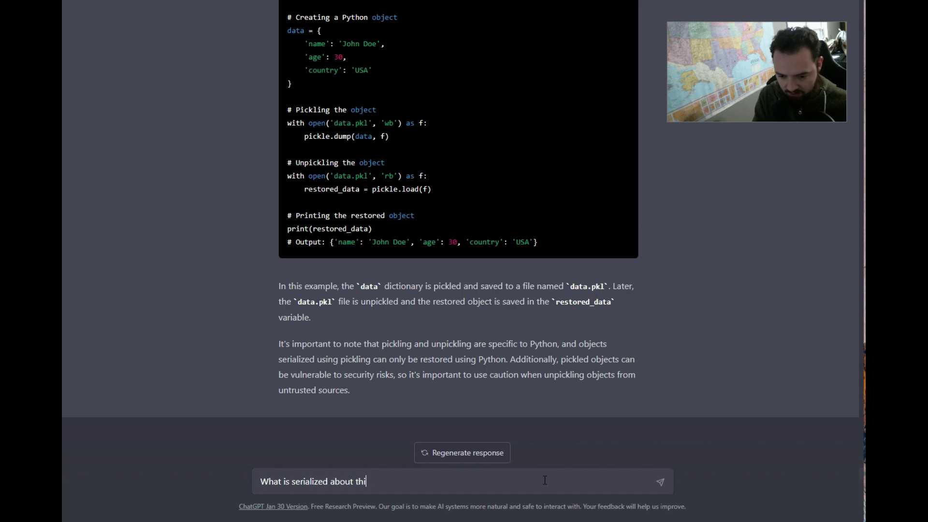
{"action": "type", "text": "s data?"}
{"action": "key", "text": "Return"}
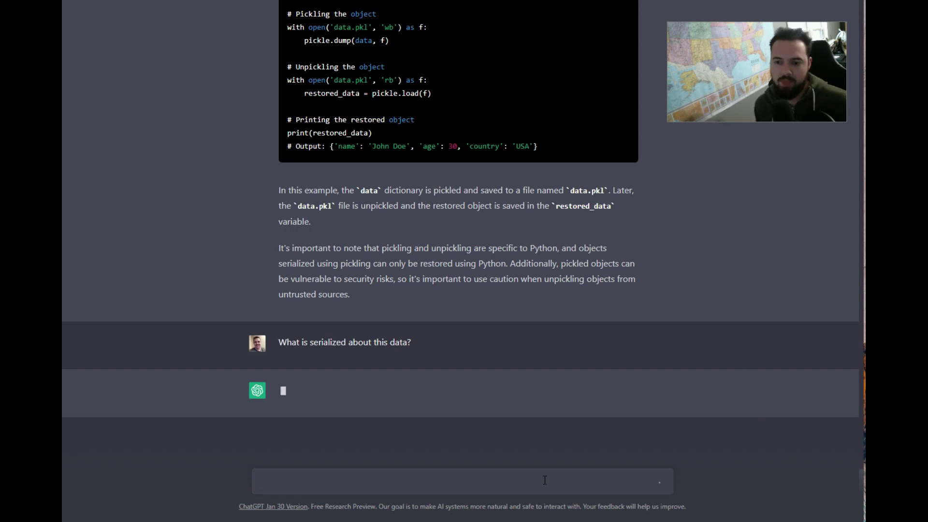
Step: Review the earlier pickling code again and read the new answer explaining serialization
{"action": "scroll", "coordinate": [415, 367], "scroll_direction": "up", "scroll_amount": 2}
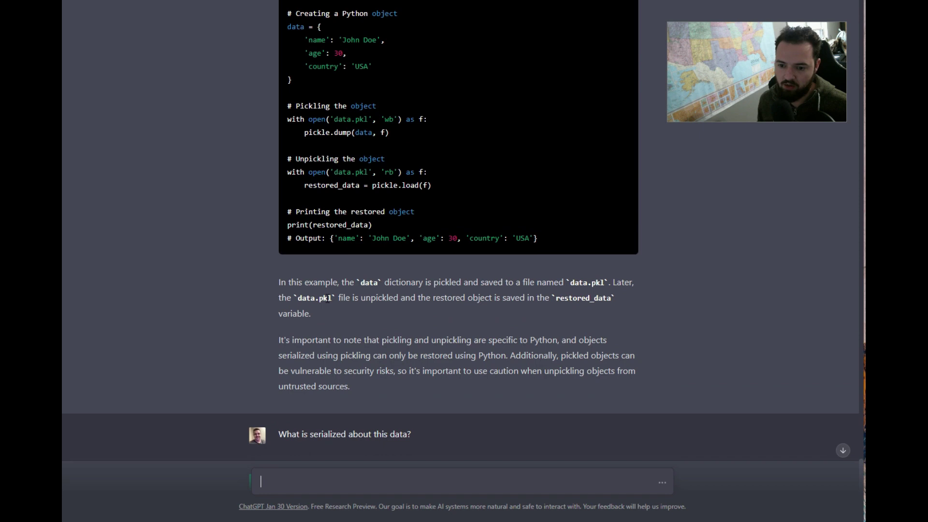
{"action": "scroll", "coordinate": [242, 315], "scroll_direction": "up", "scroll_amount": 1}
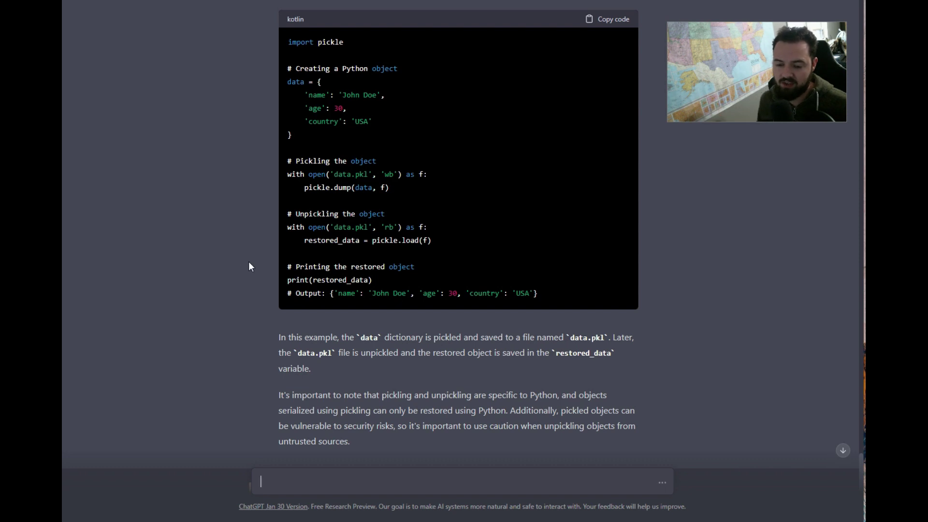
{"action": "scroll", "coordinate": [251, 289], "scroll_direction": "down", "scroll_amount": 2}
{"action": "scroll", "coordinate": [219, 290], "scroll_direction": "up", "scroll_amount": 3}
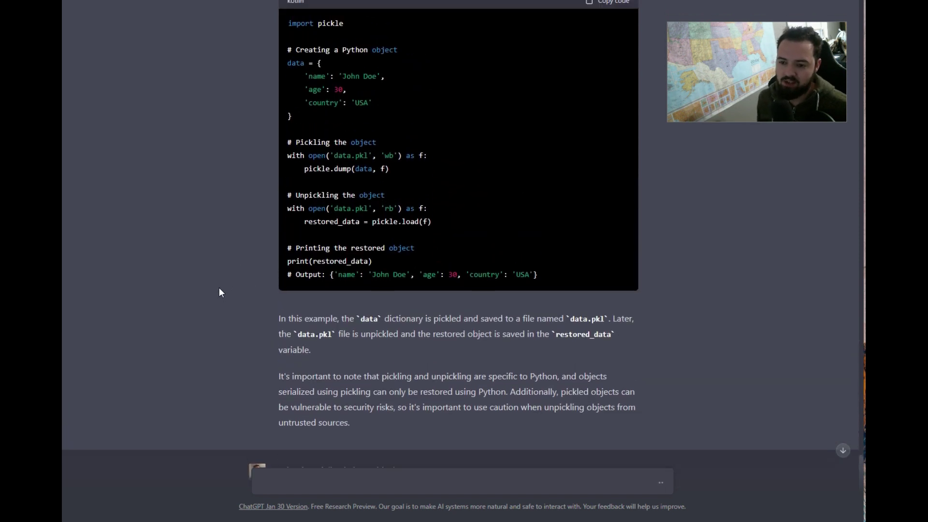
{"action": "scroll", "coordinate": [219, 289], "scroll_direction": "up", "scroll_amount": 1}
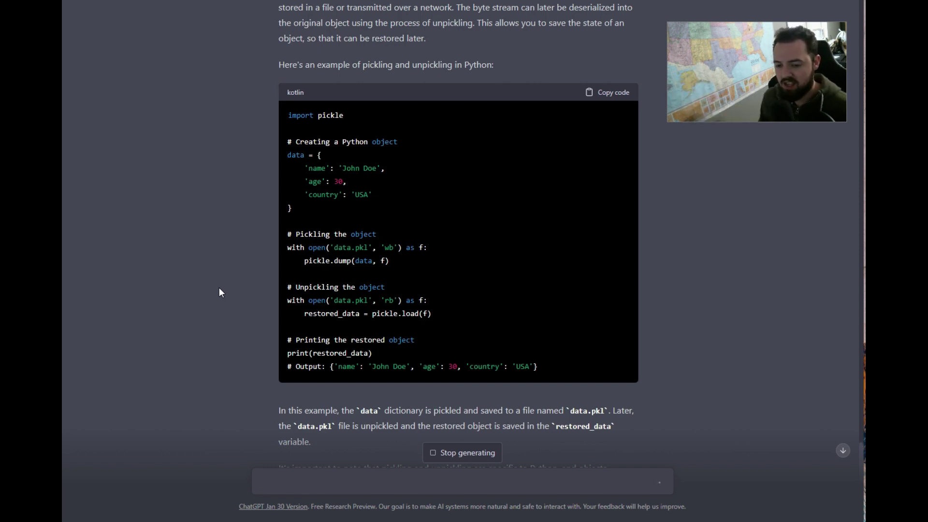
{"action": "scroll", "coordinate": [227, 287], "scroll_direction": "down", "scroll_amount": 1}
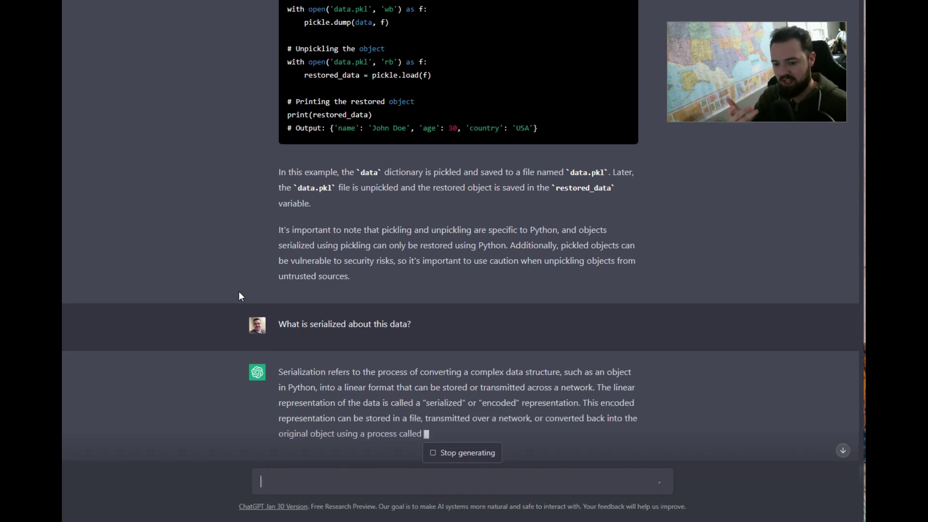
{"action": "scroll", "coordinate": [240, 295], "scroll_direction": "down", "scroll_amount": 2}
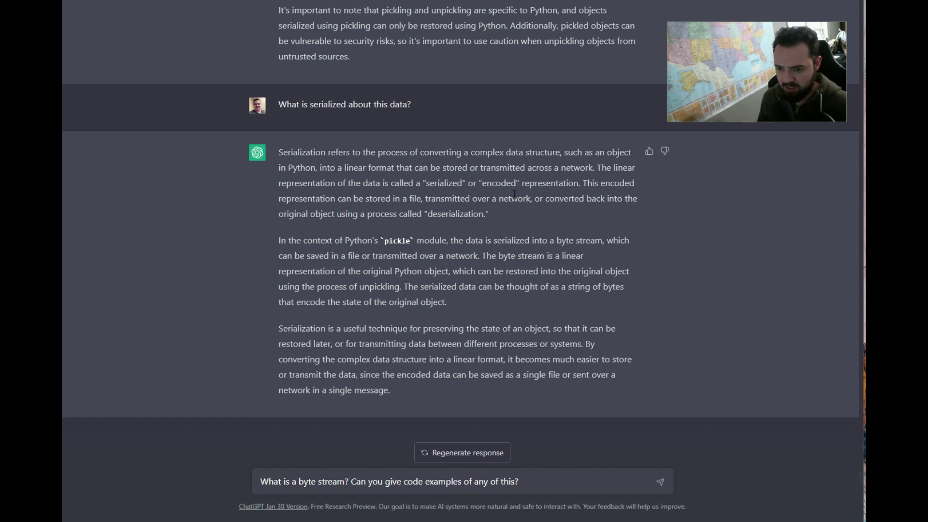
Step: Send the drafted question "What is a byte stream? Can you give code examples of any of this?" and highlight "byte stream" in the previous answer
{"action": "left_click", "coordinate": [539, 477]}
{"action": "key", "text": "Return"}
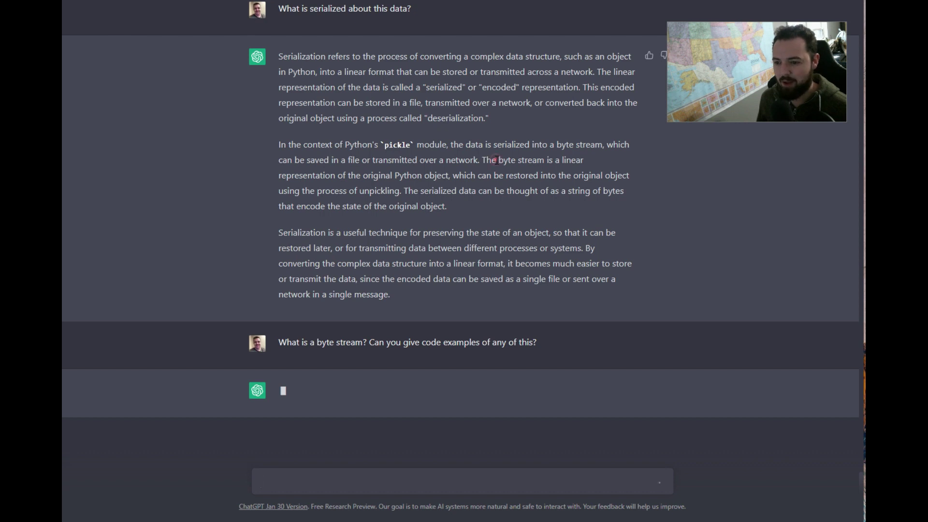
{"action": "left_click_drag", "start_coordinate": [498, 160], "coordinate": [545, 160]}
{"action": "left_click", "coordinate": [451, 182]}
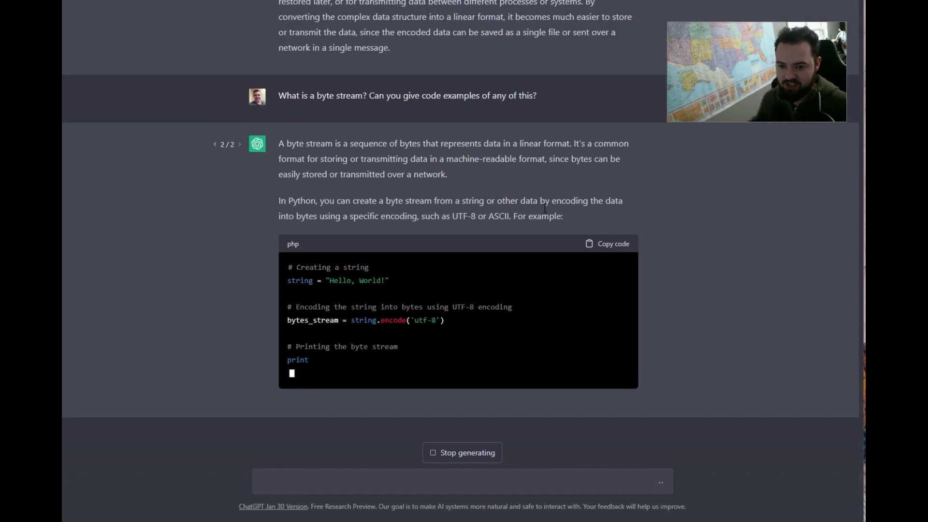
Step: Read the new answer's definition of a byte stream and its "Hello, World!" UTF-8 encoding example
{"action": "scroll", "coordinate": [686, 215], "scroll_direction": "up", "scroll_amount": 1}
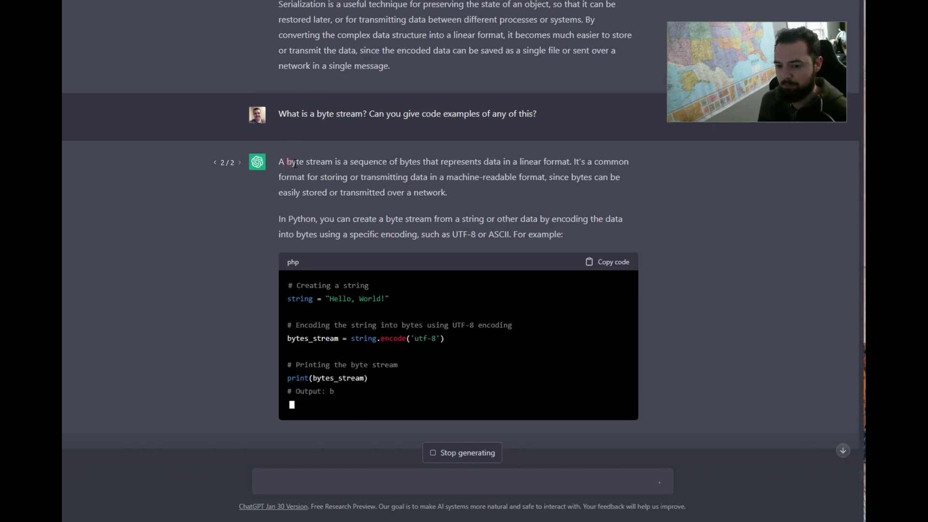
{"action": "left_click_drag", "start_coordinate": [288, 162], "coordinate": [332, 163]}
{"action": "left_click", "coordinate": [506, 208]}
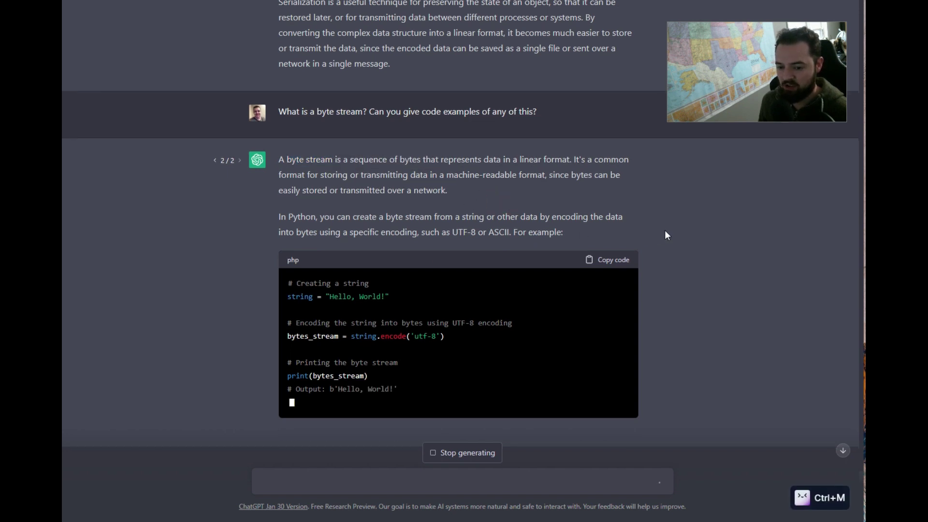
{"action": "scroll", "coordinate": [298, 273], "scroll_direction": "down", "scroll_amount": 1}
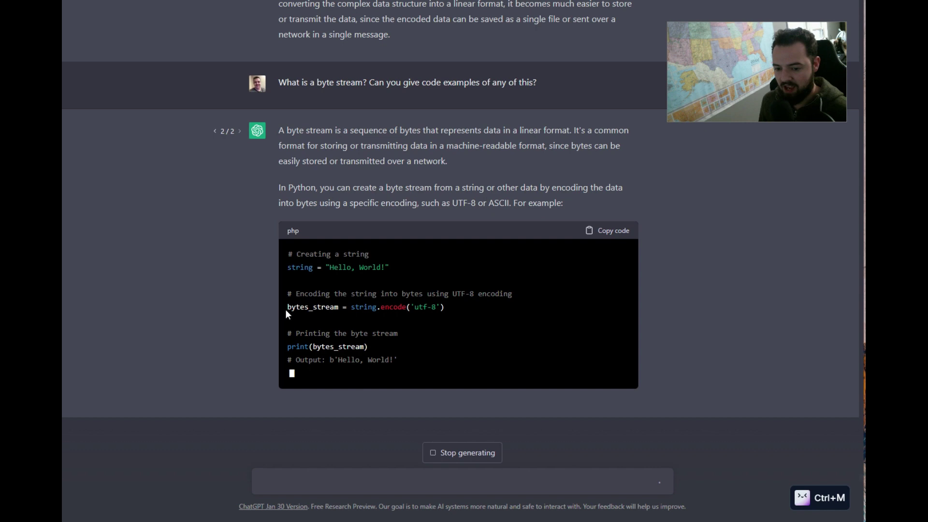
{"action": "scroll", "coordinate": [413, 306], "scroll_direction": "down", "scroll_amount": 1}
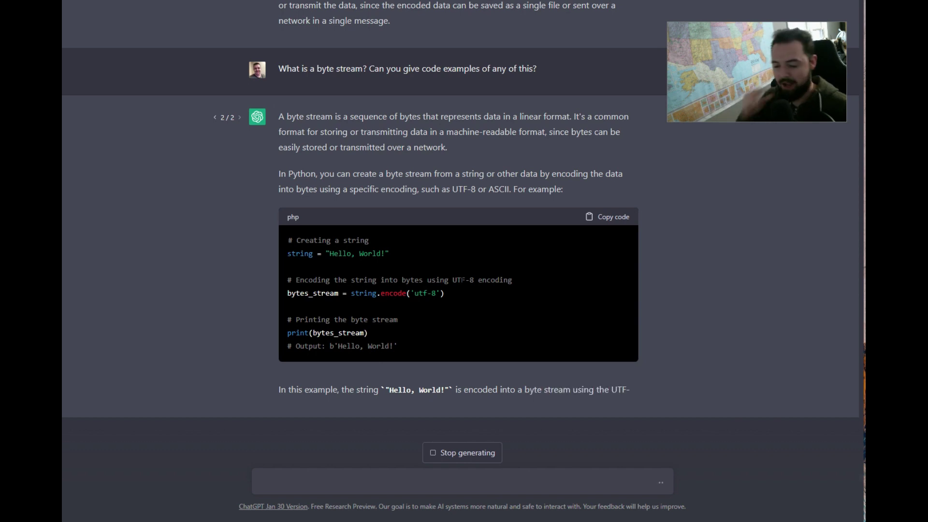
Step: Stop the current answer, send "Do this with a python list and show me the output example of the byte stream", and regenerate the response
{"action": "type", "text": "Do this with a python list and show me the output example of the b"}
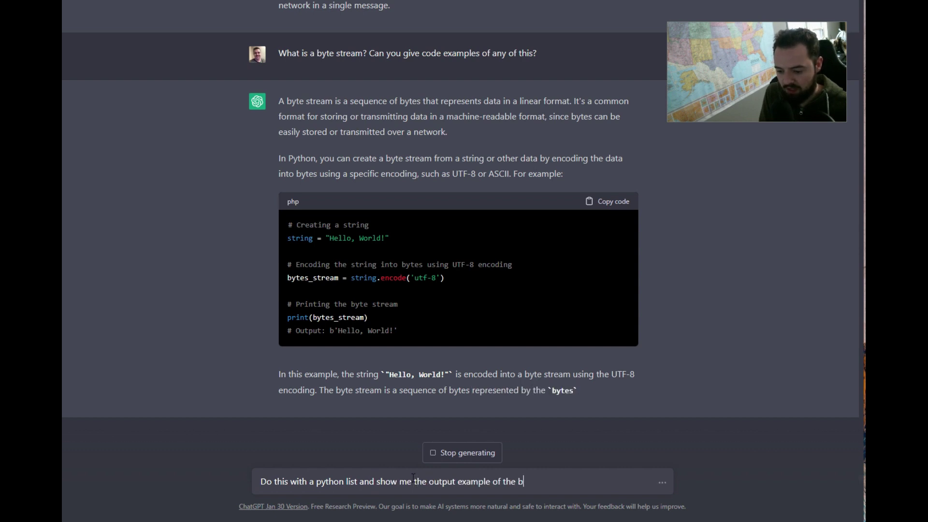
{"action": "type", "text": "yte stream"}
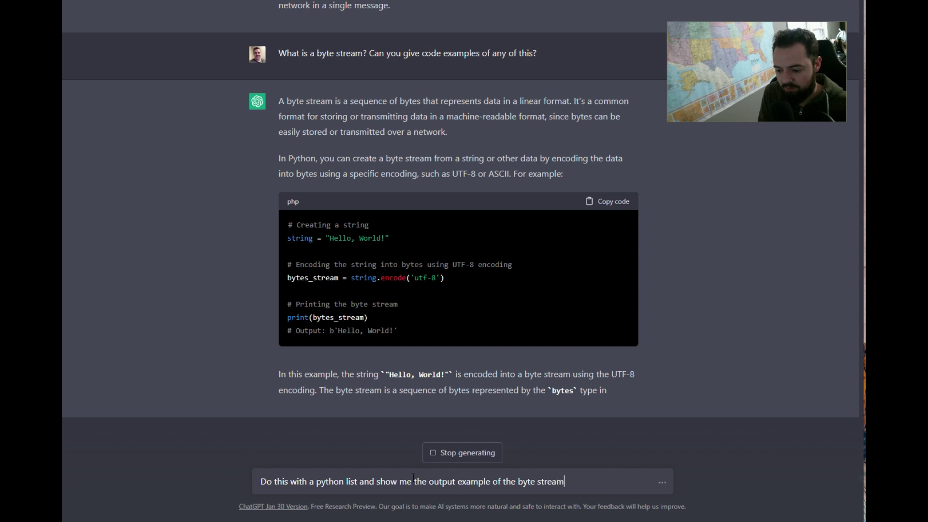
{"action": "left_click", "coordinate": [469, 449]}
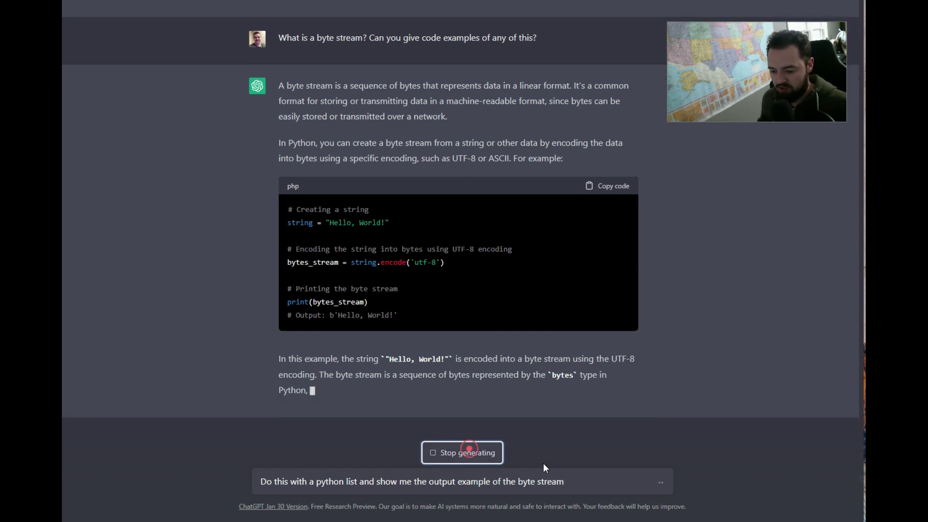
{"action": "key", "text": "Return"}
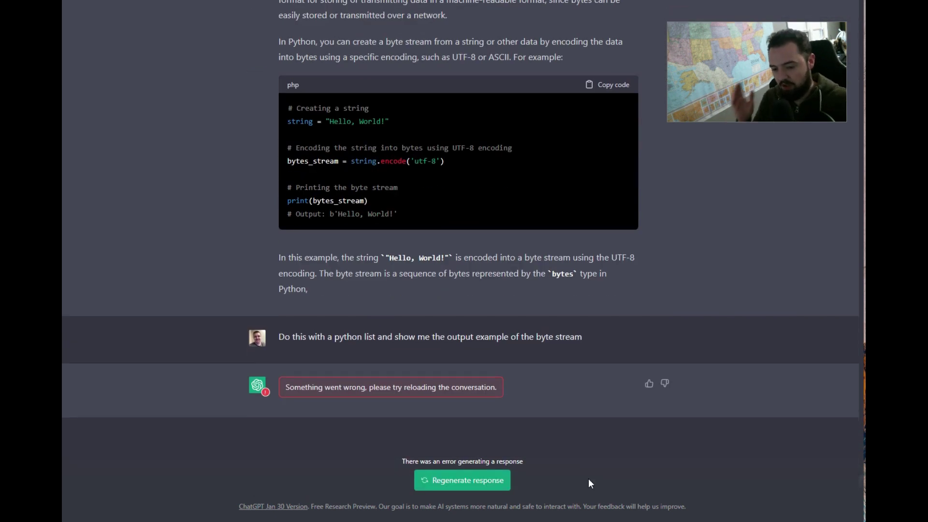
{"action": "left_click", "coordinate": [454, 481]}
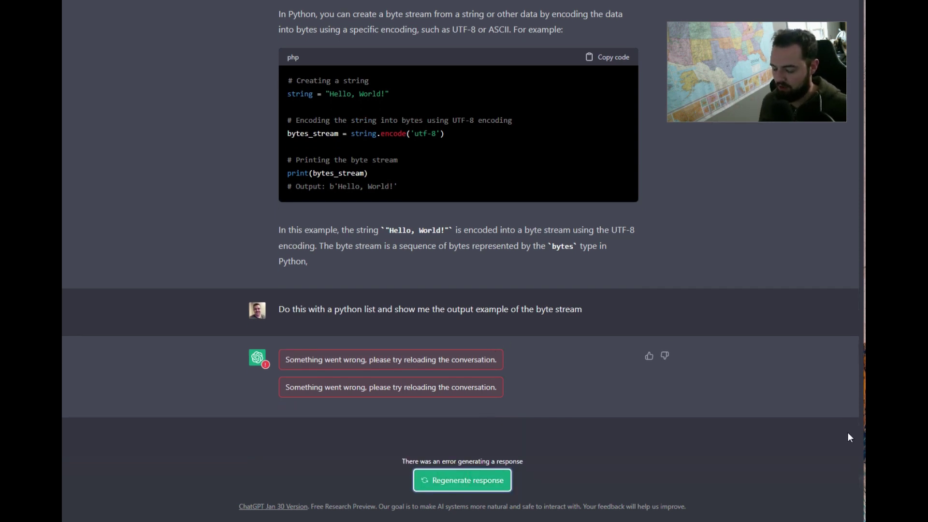
{"action": "key", "text": "Return"}
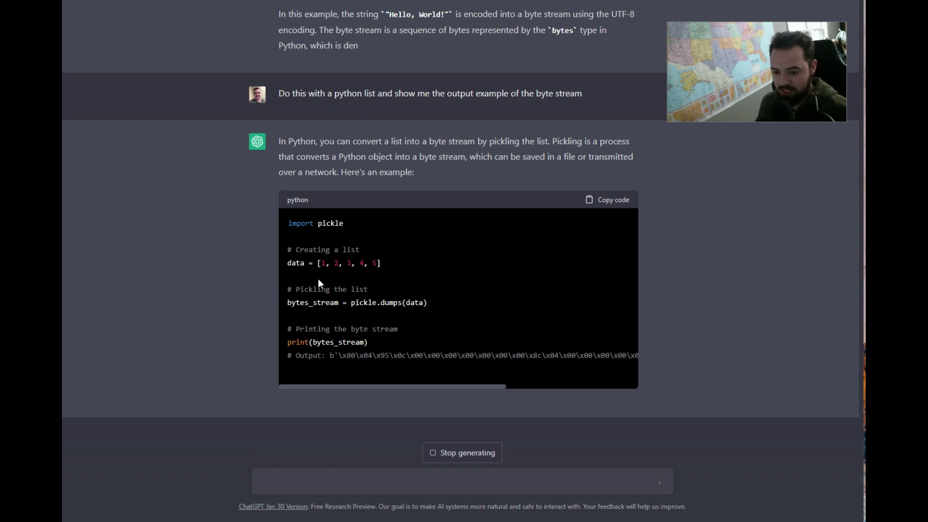
Step: Examine the full length of the byte stream output line in the pickled list example
{"action": "left_click", "coordinate": [411, 385]}
{"action": "left_click_drag", "start_coordinate": [413, 386], "coordinate": [663, 390]}
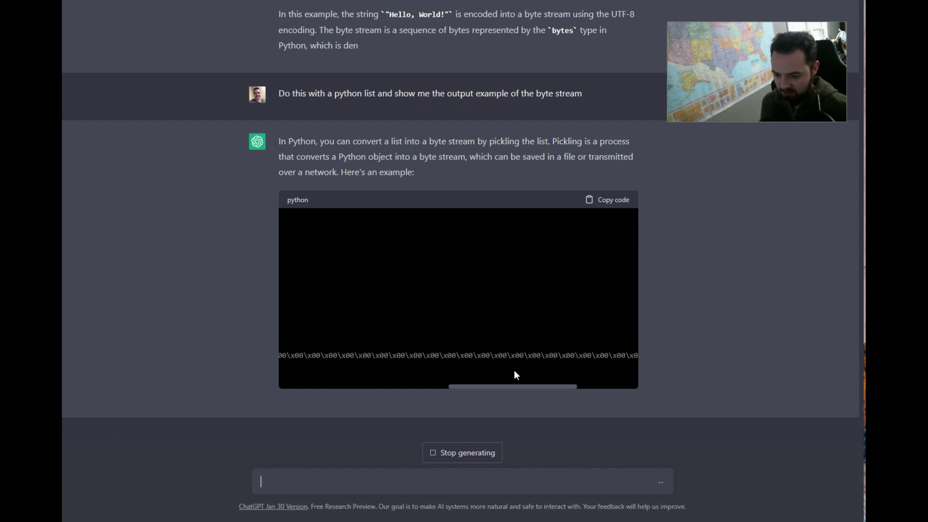
{"action": "left_click_drag", "start_coordinate": [538, 386], "coordinate": [338, 387]}
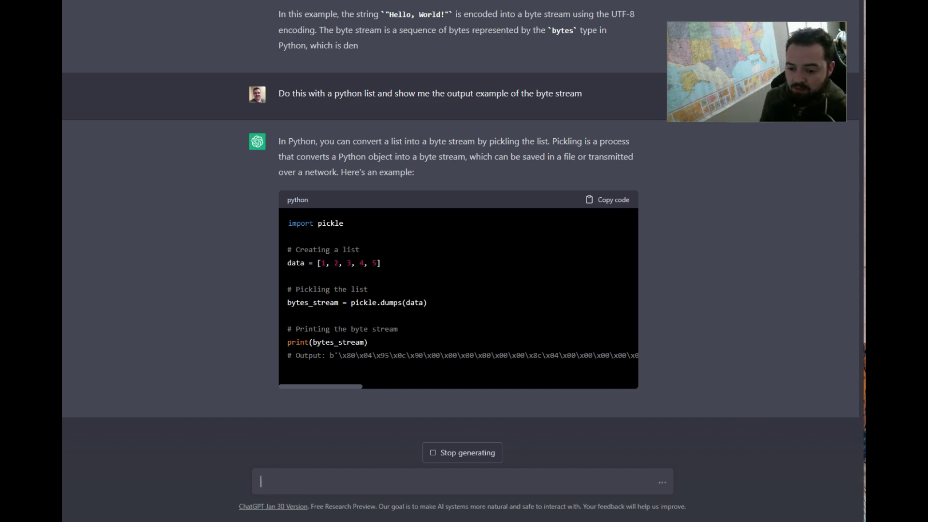
{"action": "left_click_drag", "start_coordinate": [350, 386], "coordinate": [639, 405]}
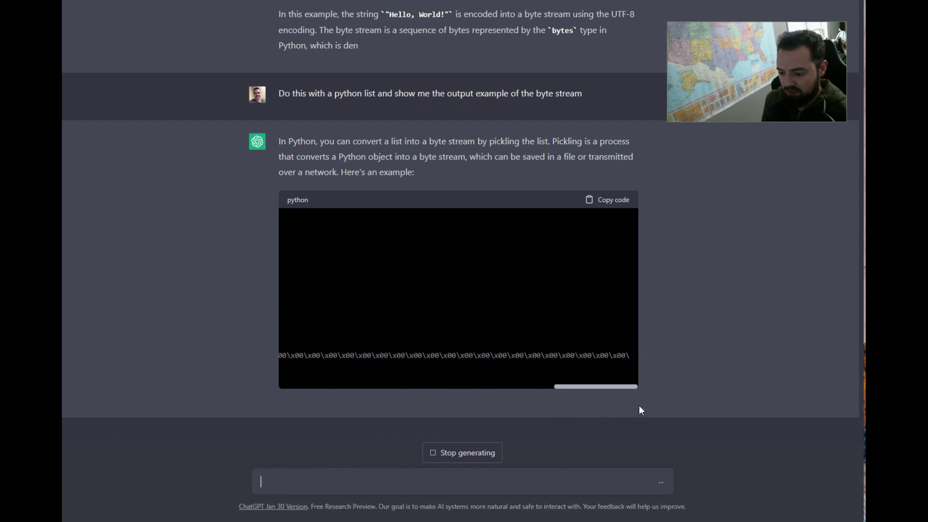
{"action": "left_click_drag", "start_coordinate": [439, 355], "coordinate": [498, 358]}
{"action": "key", "text": "ctrl+m"}
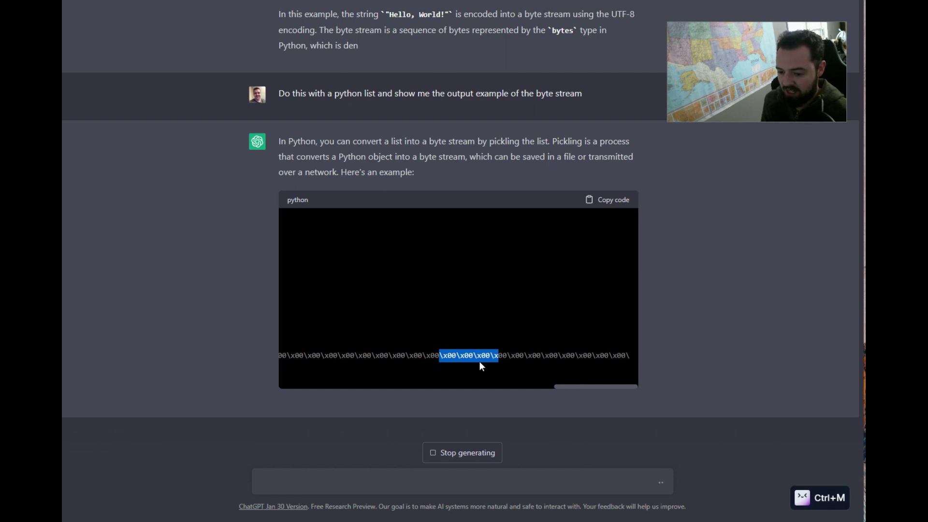
{"action": "left_click_drag", "start_coordinate": [568, 385], "coordinate": [288, 383]}
Step: Copy the first bytes of the output, stop the answer, and send "Are these the 'bytes'? x80\x04\x95\x0c\x00"
{"action": "left_click_drag", "start_coordinate": [426, 356], "coordinate": [341, 357]}
{"action": "left_click", "coordinate": [392, 479]}
{"action": "type", "text": "Are "}
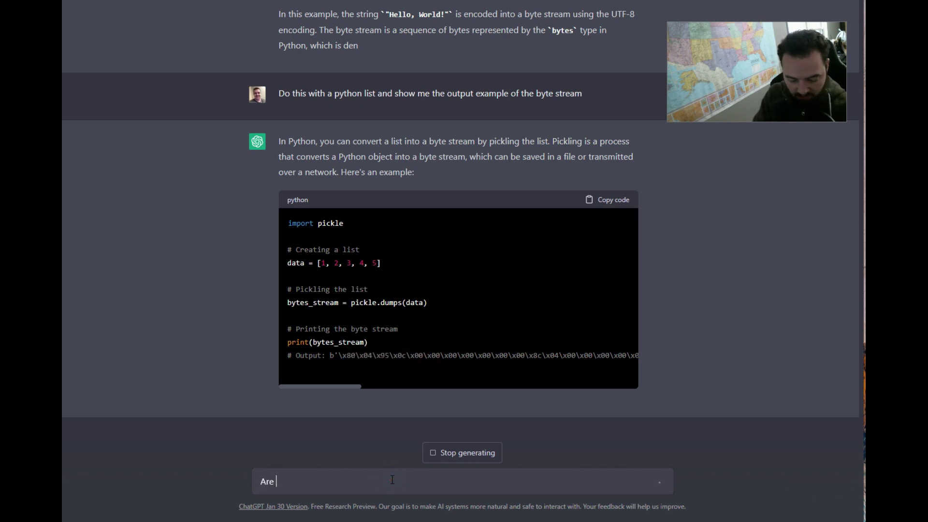
{"action": "type", "text": "these the "}
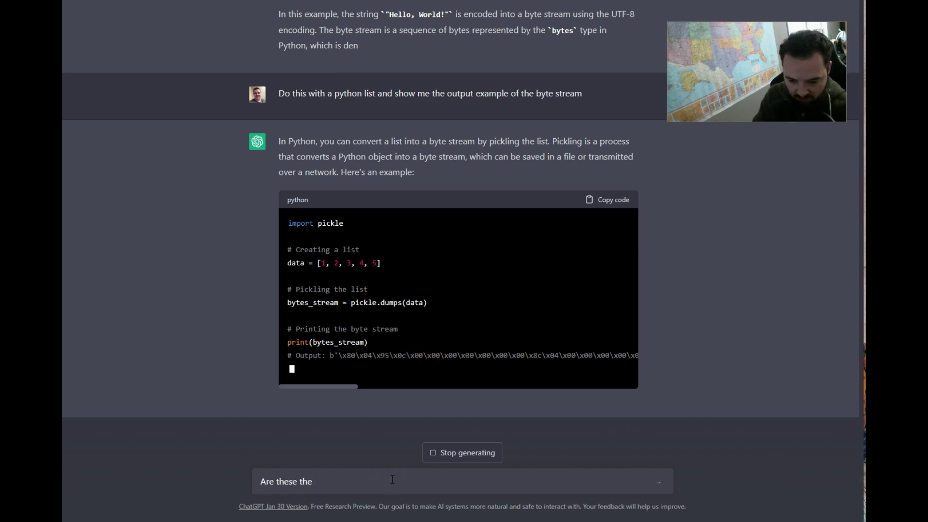
{"action": "type", "text": "bybytes'?"}
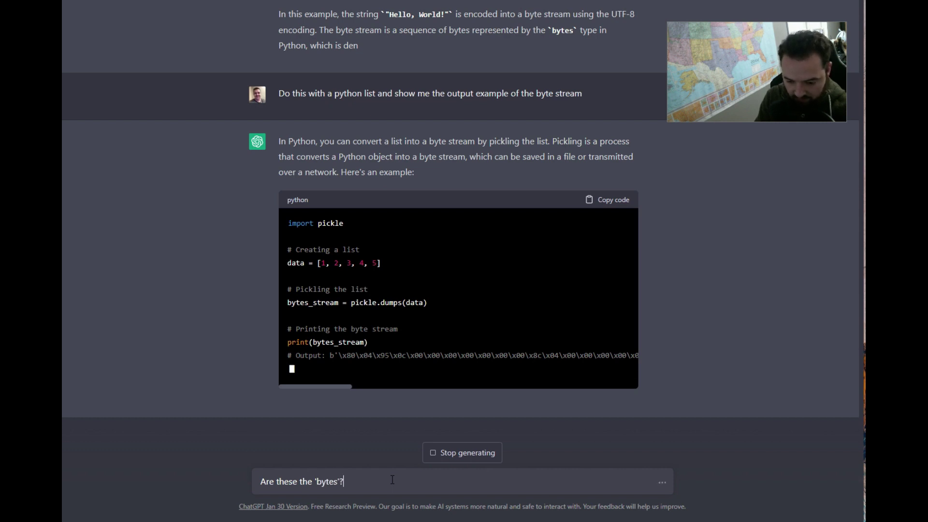
{"action": "type", "text": "x80\\x04\\x95\\x0c\\x00"}
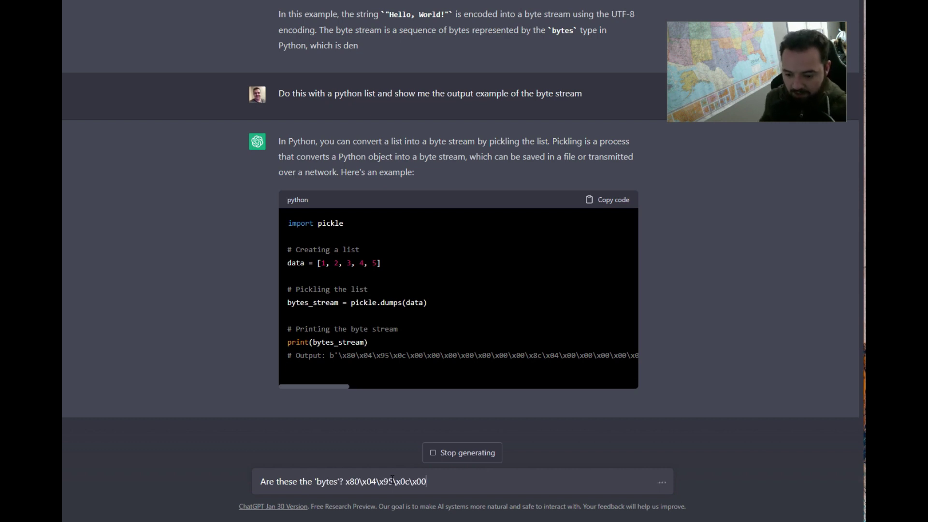
{"action": "left_click", "coordinate": [463, 453]}
{"action": "left_click", "coordinate": [444, 483]}
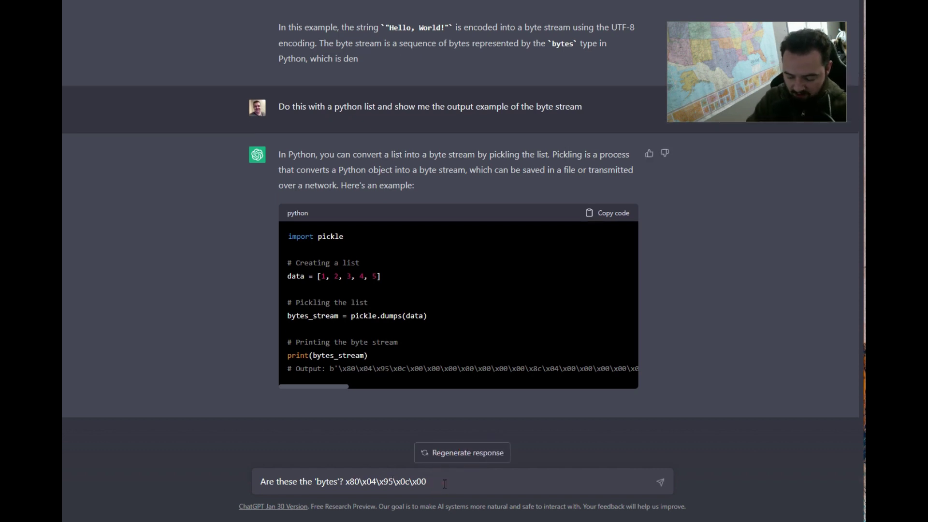
{"action": "key", "text": "Return"}
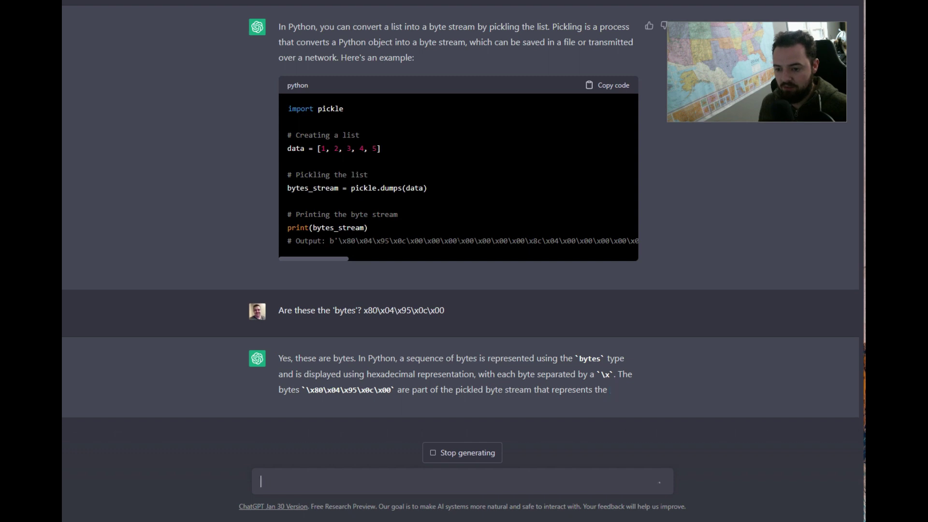
Step: Review the list pickling code again, highlighting part of its printed byte output
{"action": "left_click_drag", "start_coordinate": [537, 241], "coordinate": [453, 241]}
{"action": "key", "text": "ctrl+m"}
{"action": "left_click", "coordinate": [414, 247]}
{"action": "scroll", "coordinate": [410, 194], "scroll_direction": "up", "scroll_amount": 1}
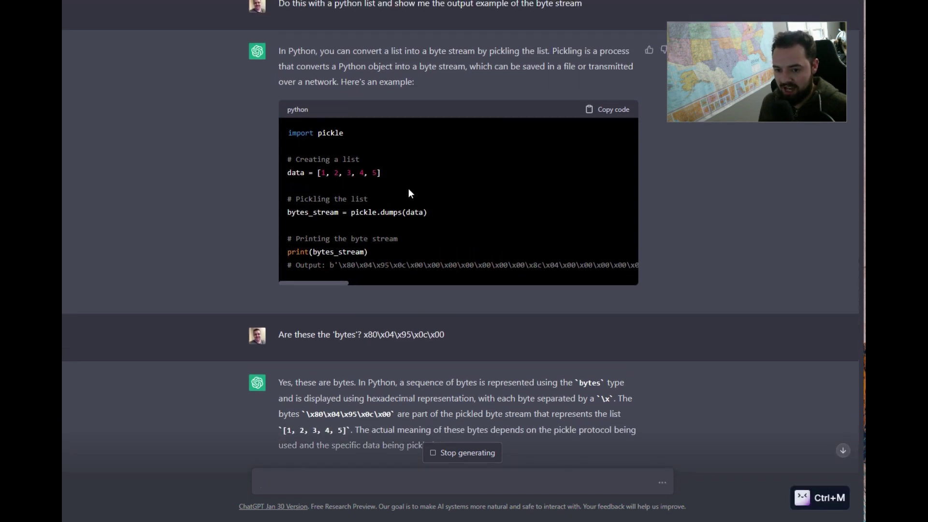
{"action": "scroll", "coordinate": [231, 207], "scroll_direction": "up", "scroll_amount": 1}
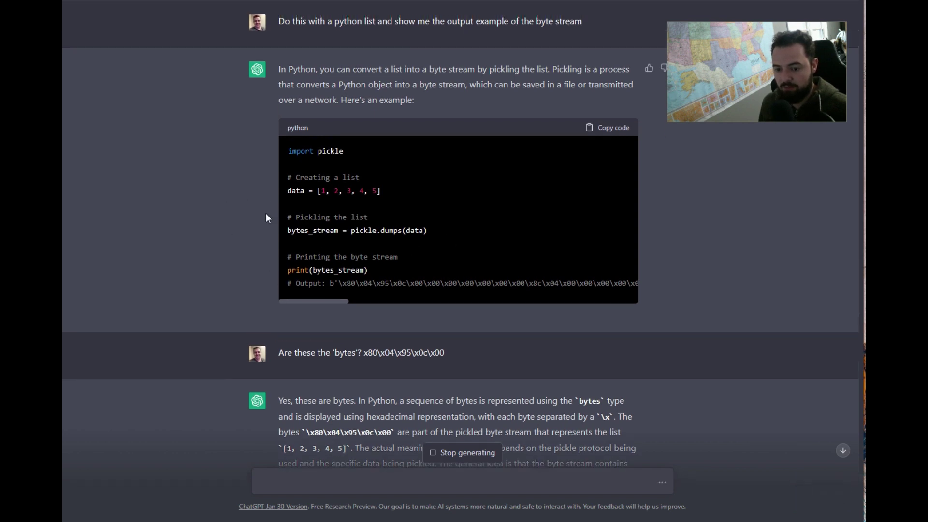
Step: Read the answer about the bytes and briefly check the pickling question in the GeeksforGeeks article before returning to the chat
{"action": "scroll", "coordinate": [256, 237], "scroll_direction": "down", "scroll_amount": 1}
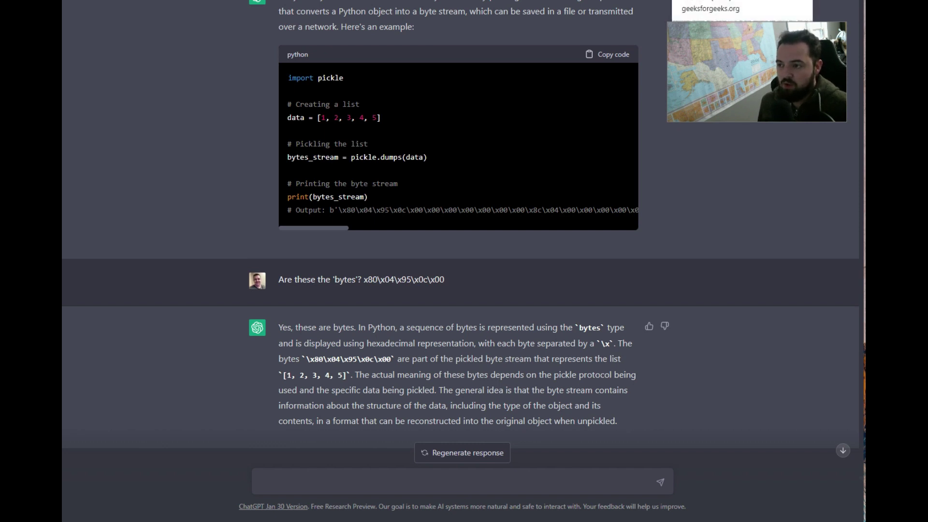
{"action": "scroll", "coordinate": [621, 410], "scroll_direction": "down", "scroll_amount": 1}
{"action": "scroll", "coordinate": [621, 410], "scroll_direction": "down", "scroll_amount": 1}
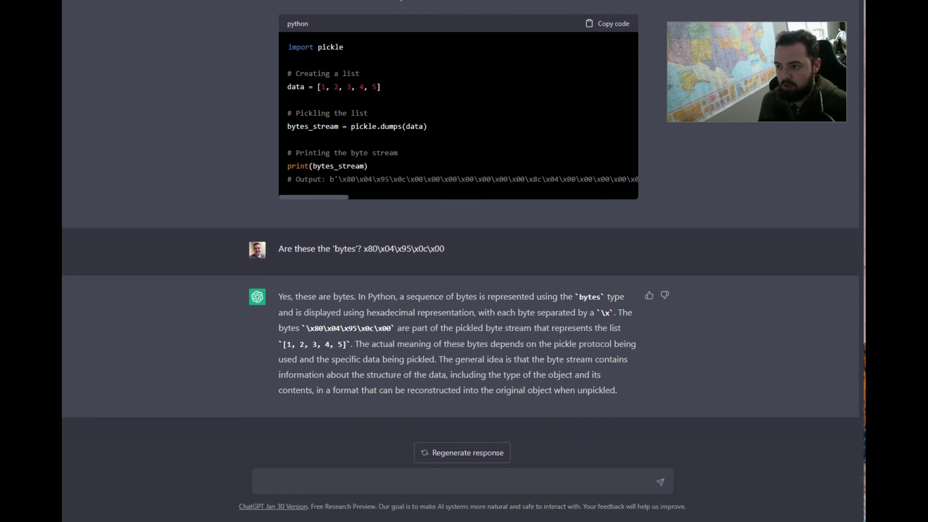
{"action": "key", "text": "alt+Tab"}
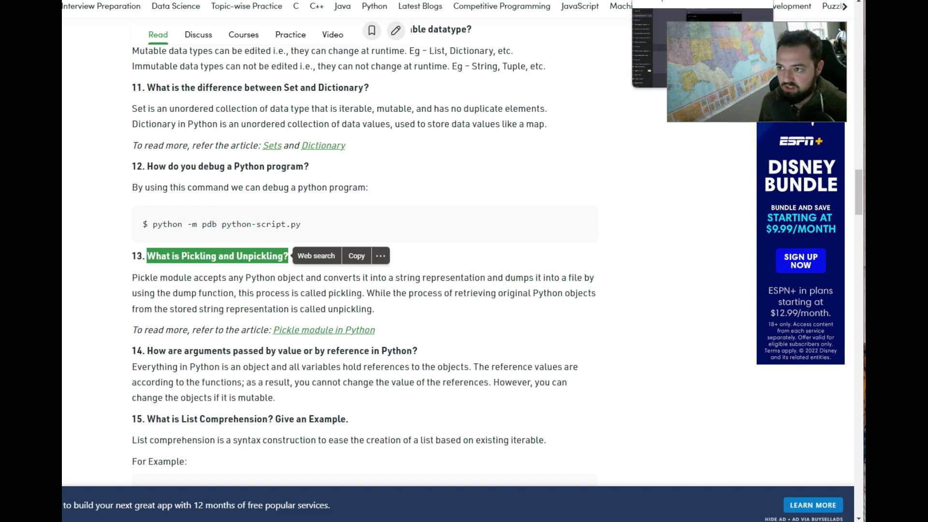
{"action": "key", "text": "alt+Tab"}
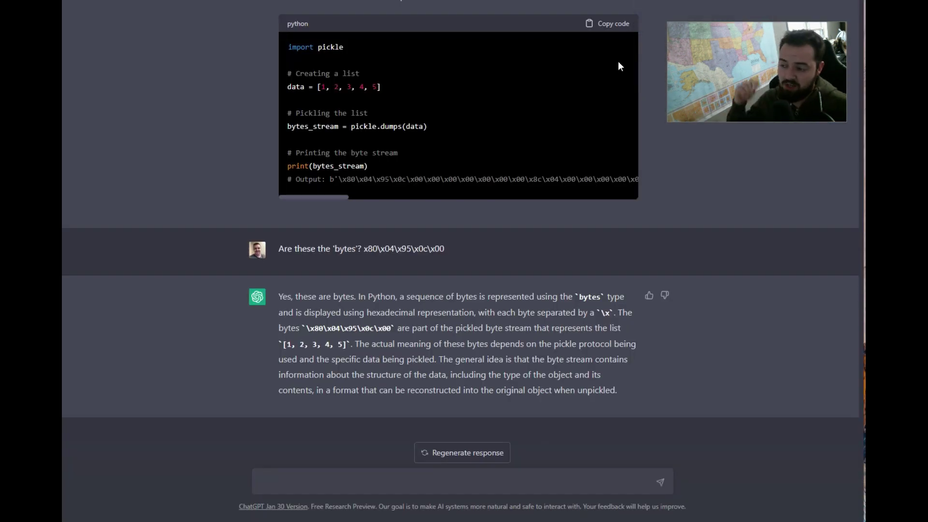